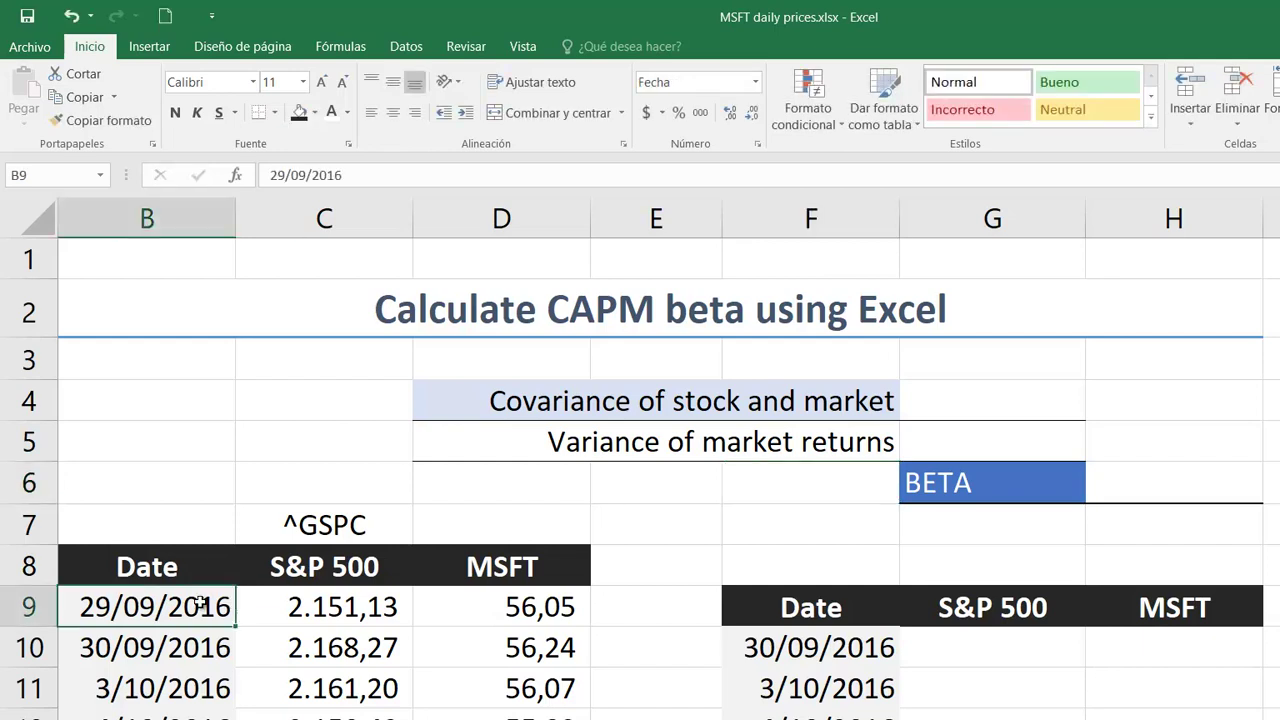
# Step: Examine the S&P 500 and MSFT daily price columns, the ^GSPC ticker and its historical data page on Yahoo Finance
pyautogui.hotkey('ctrl', 'Down')
pyautogui.hotkey('ctrl', 'Up')
pyautogui.hotkey('ctrl', 'Up')
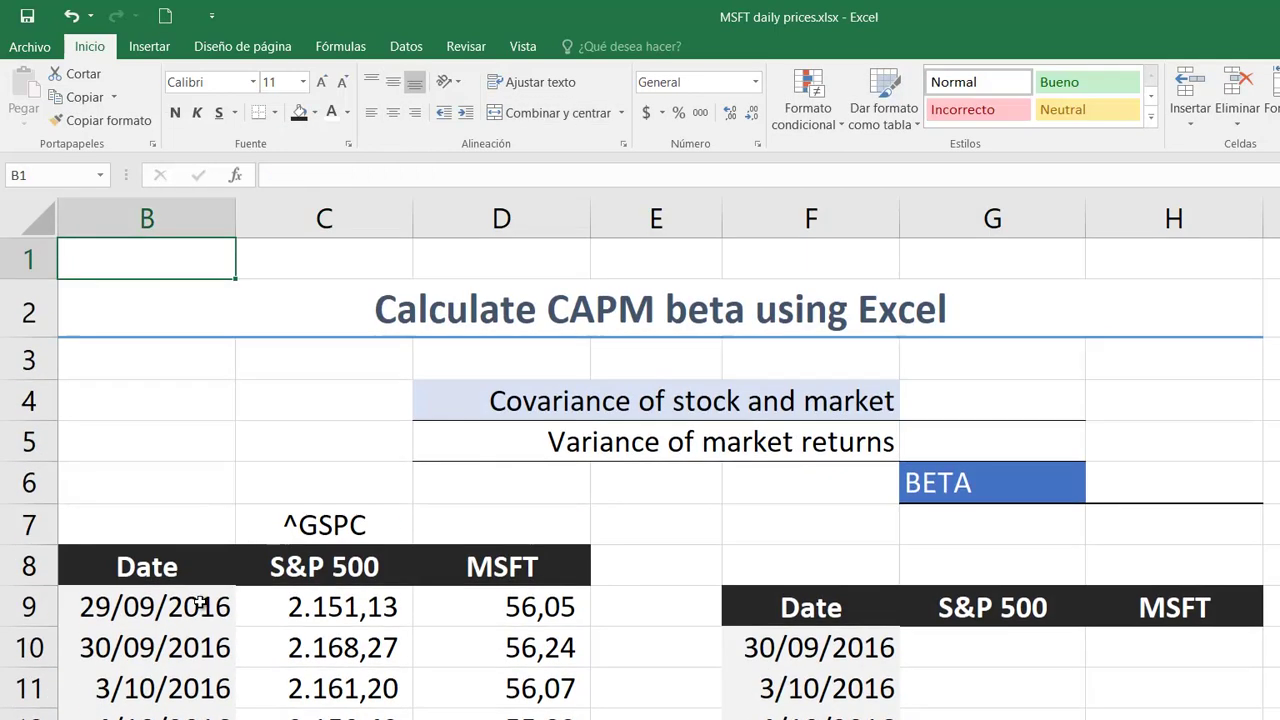
pyautogui.click(335, 566)
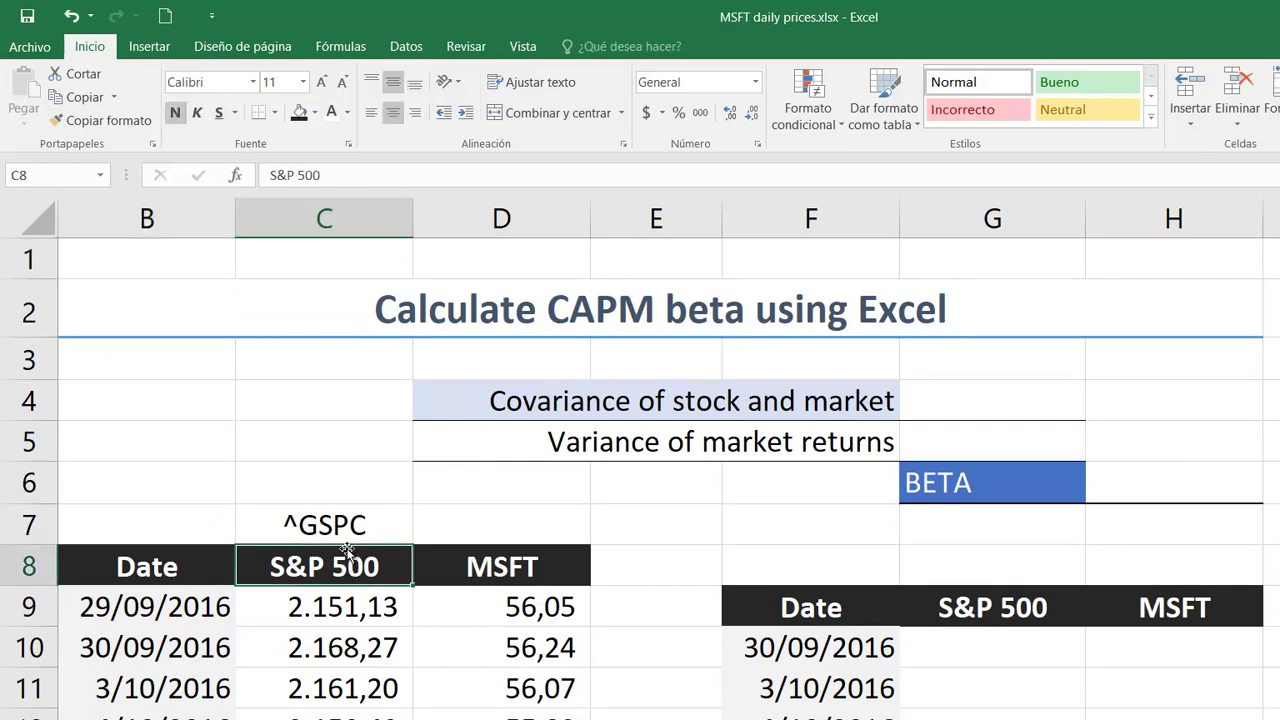
pyautogui.click(366, 523)
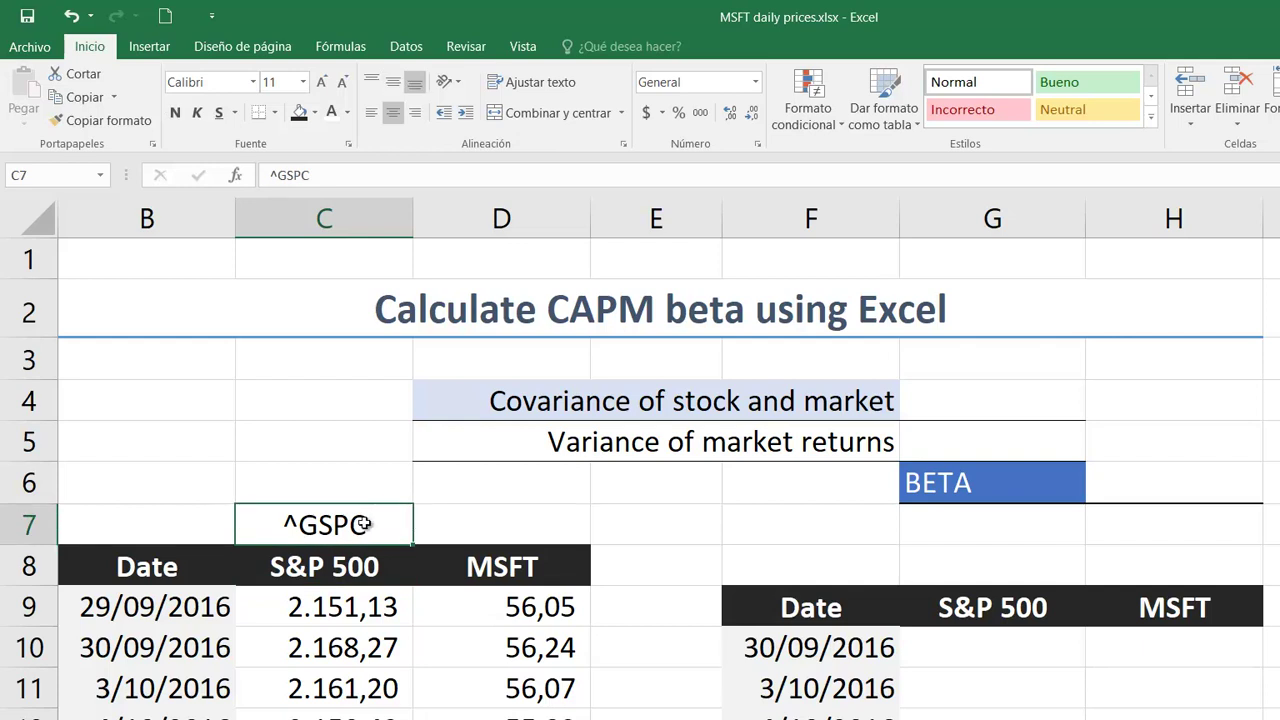
pyautogui.click(340, 569)
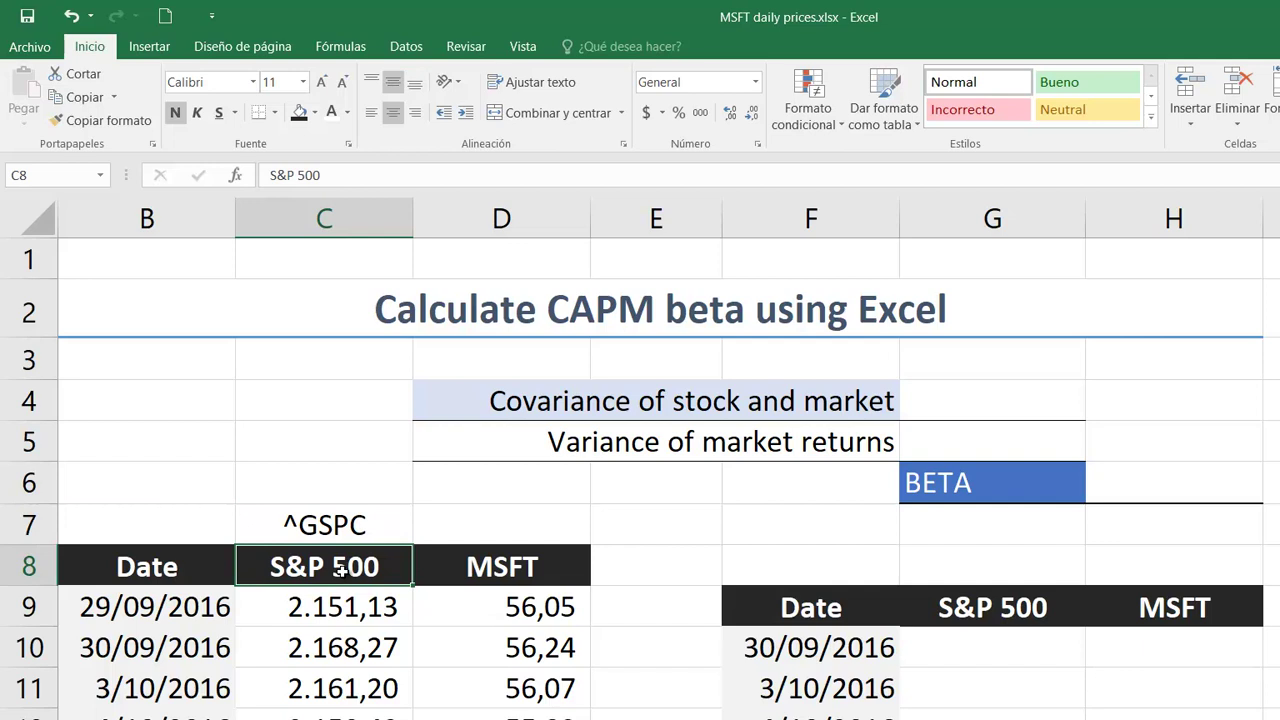
pyautogui.click(338, 522)
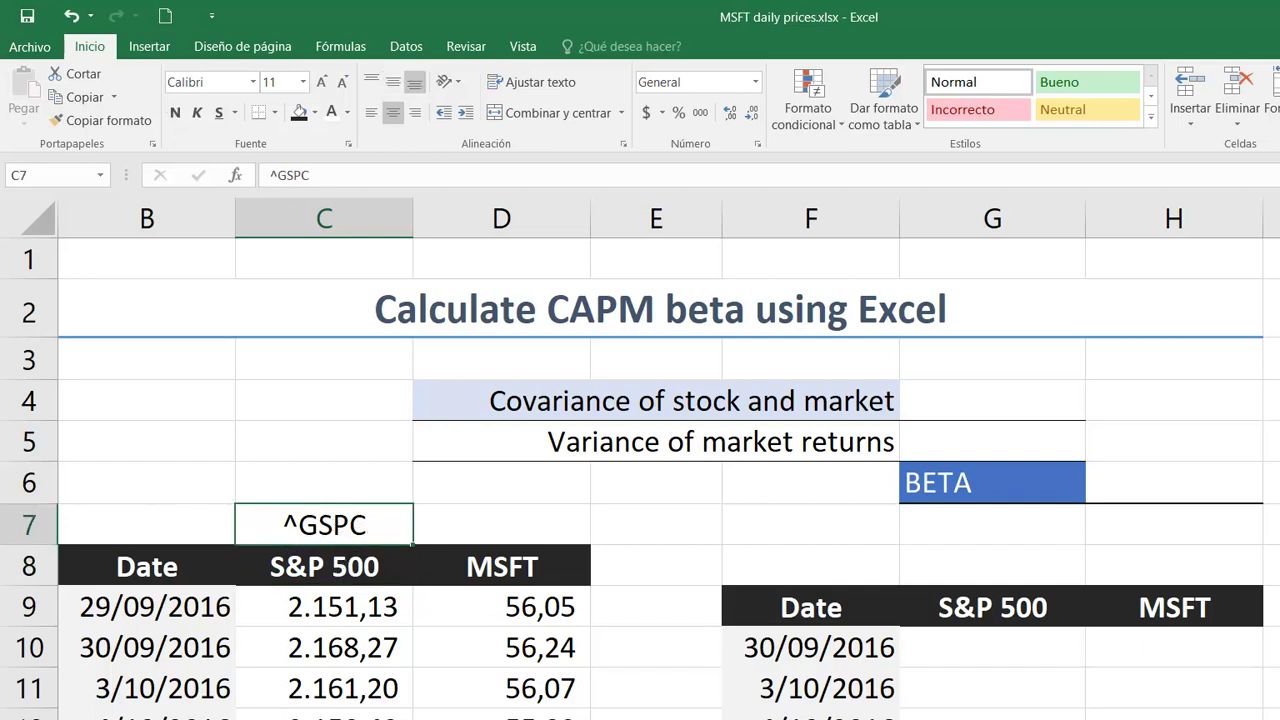
pyautogui.hotkey('alt', 'Tab')
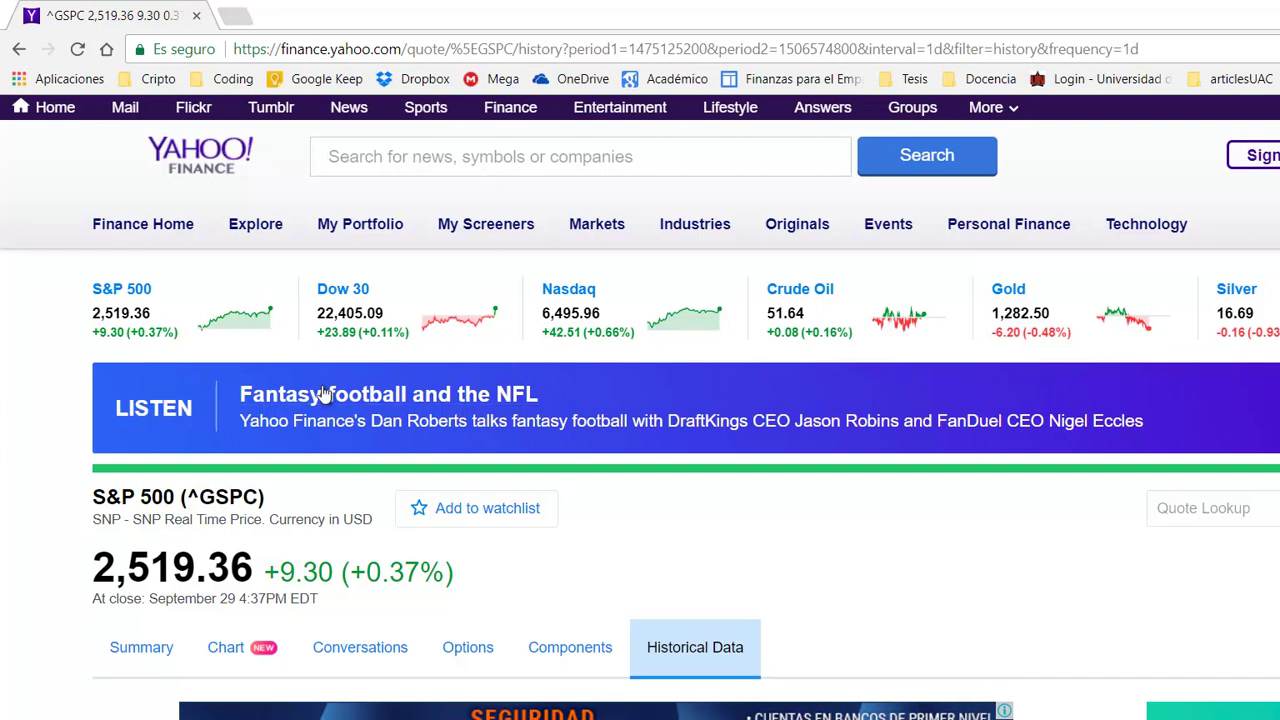
pyautogui.hotkey('alt', 'Tab')
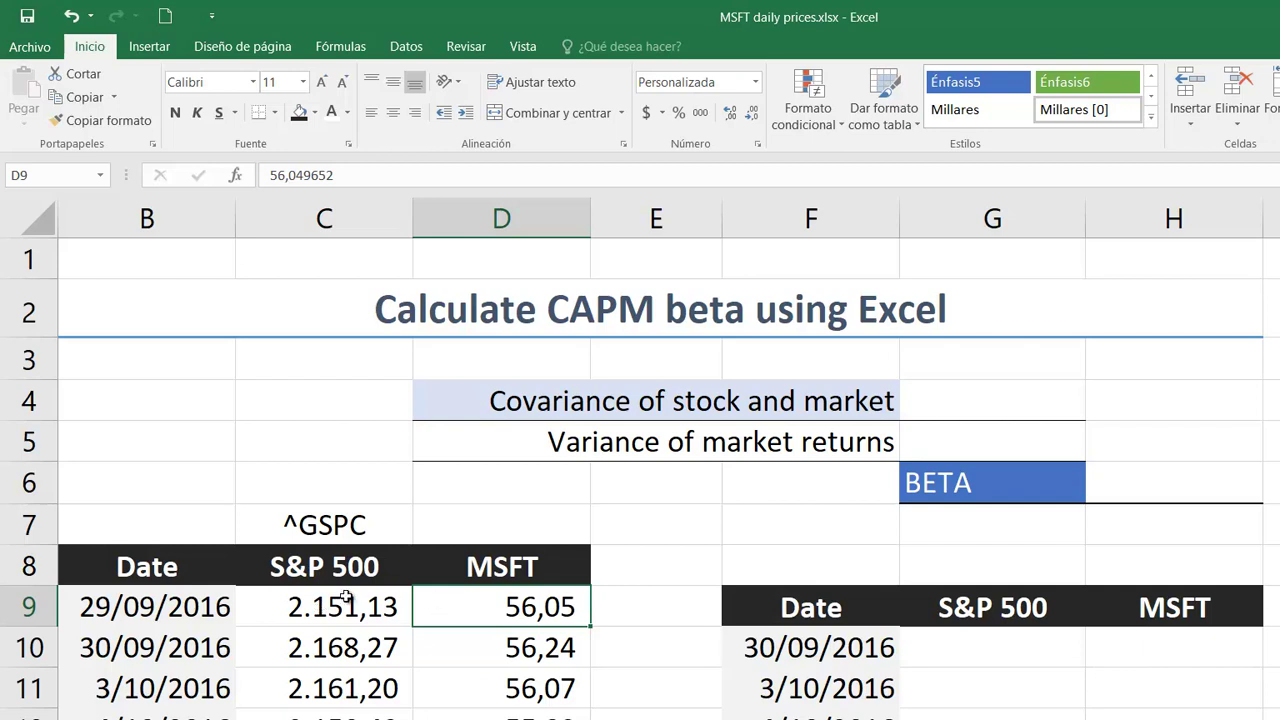
pyautogui.scroll(-7, 296, 628)
pyautogui.scroll(2, 296, 630)
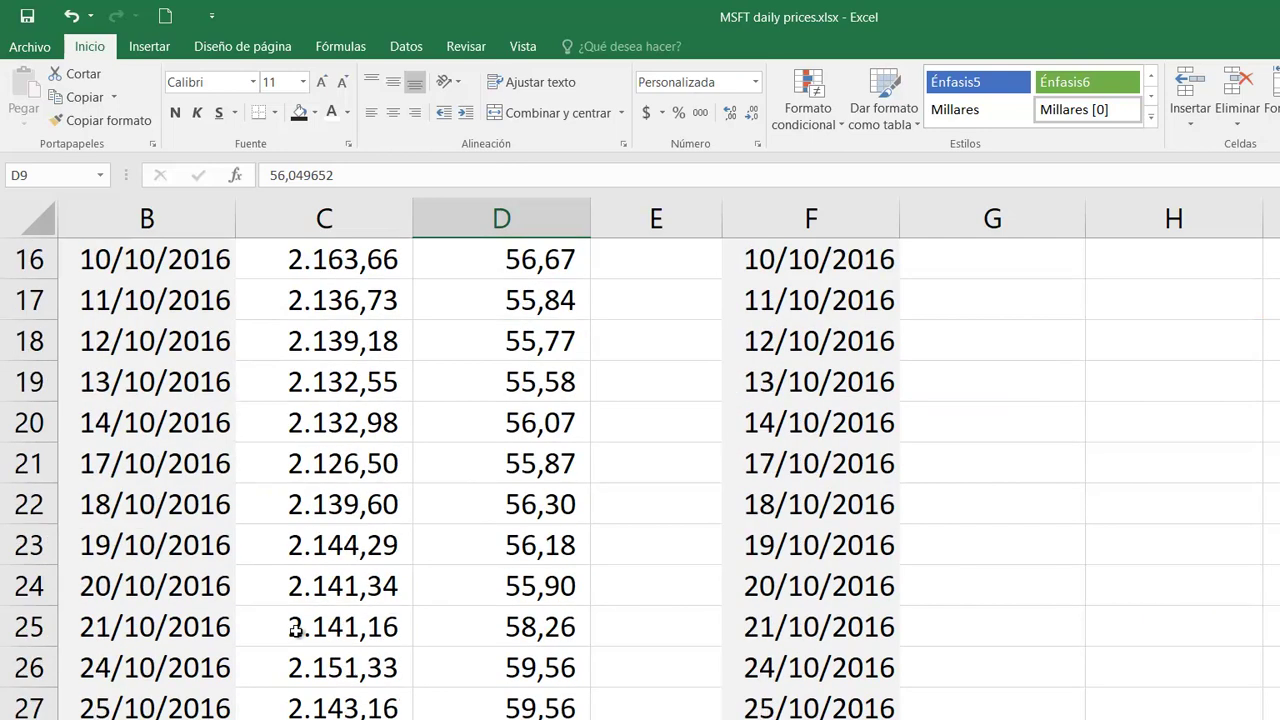
pyautogui.scroll(5, 296, 628)
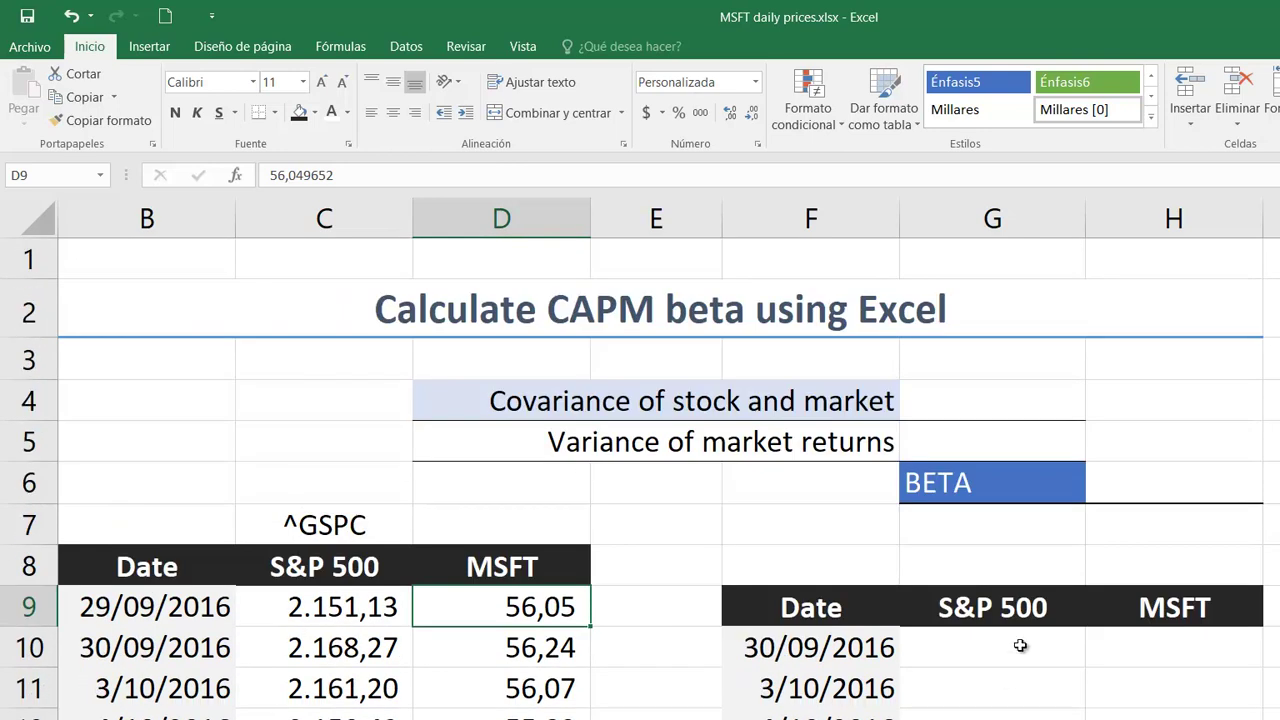
# Step: Calculate the first S&P 500 daily return in G10 with the formula =C10/C9-1
pyautogui.click(1020, 647)
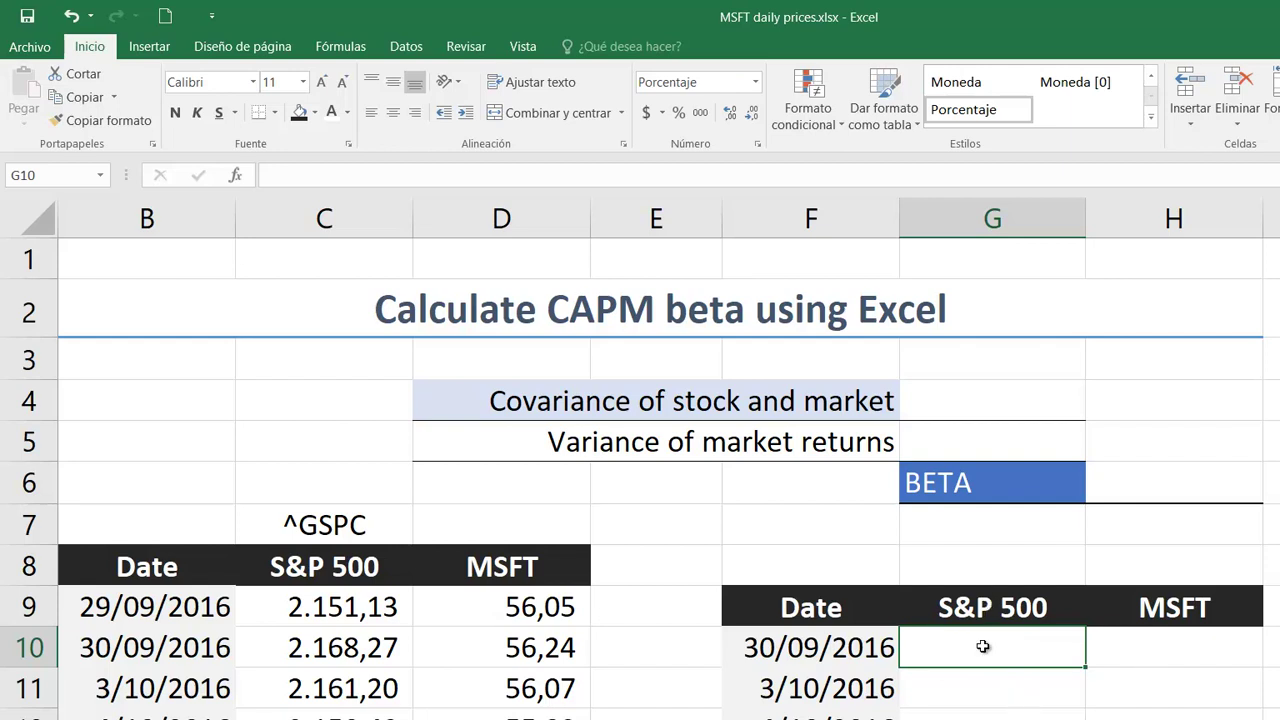
pyautogui.write('=')
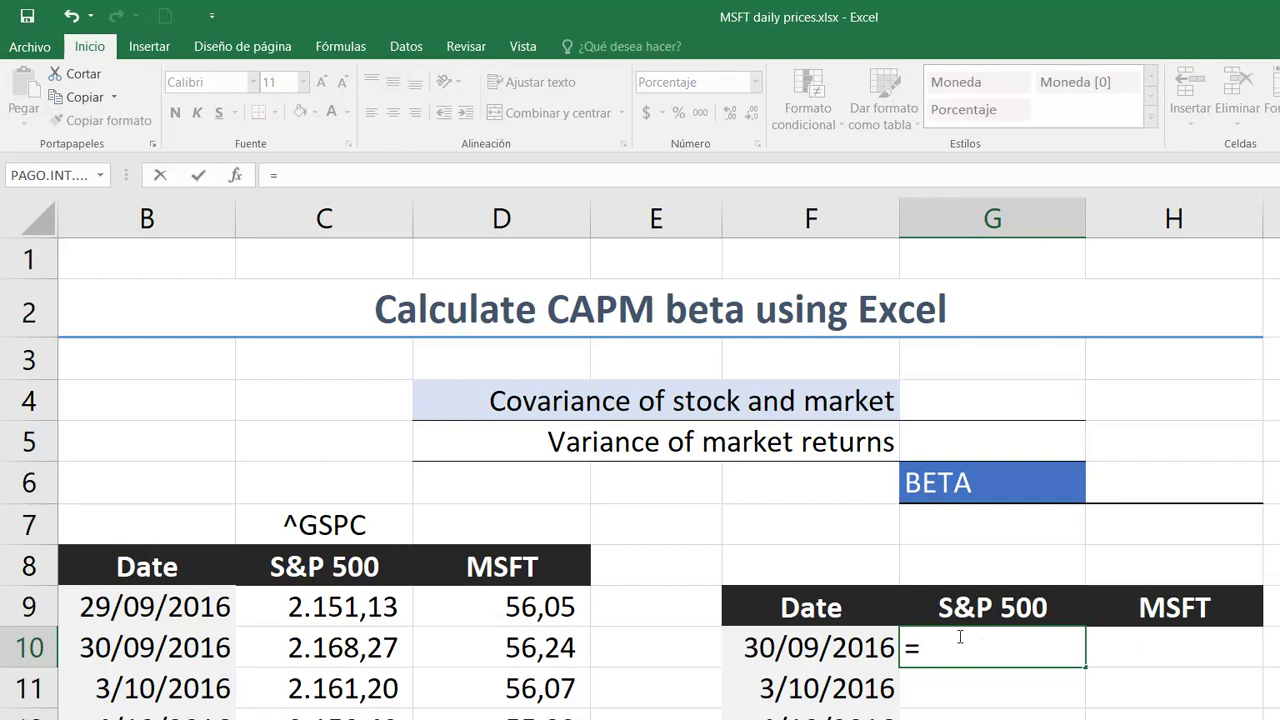
pyautogui.click(339, 648)
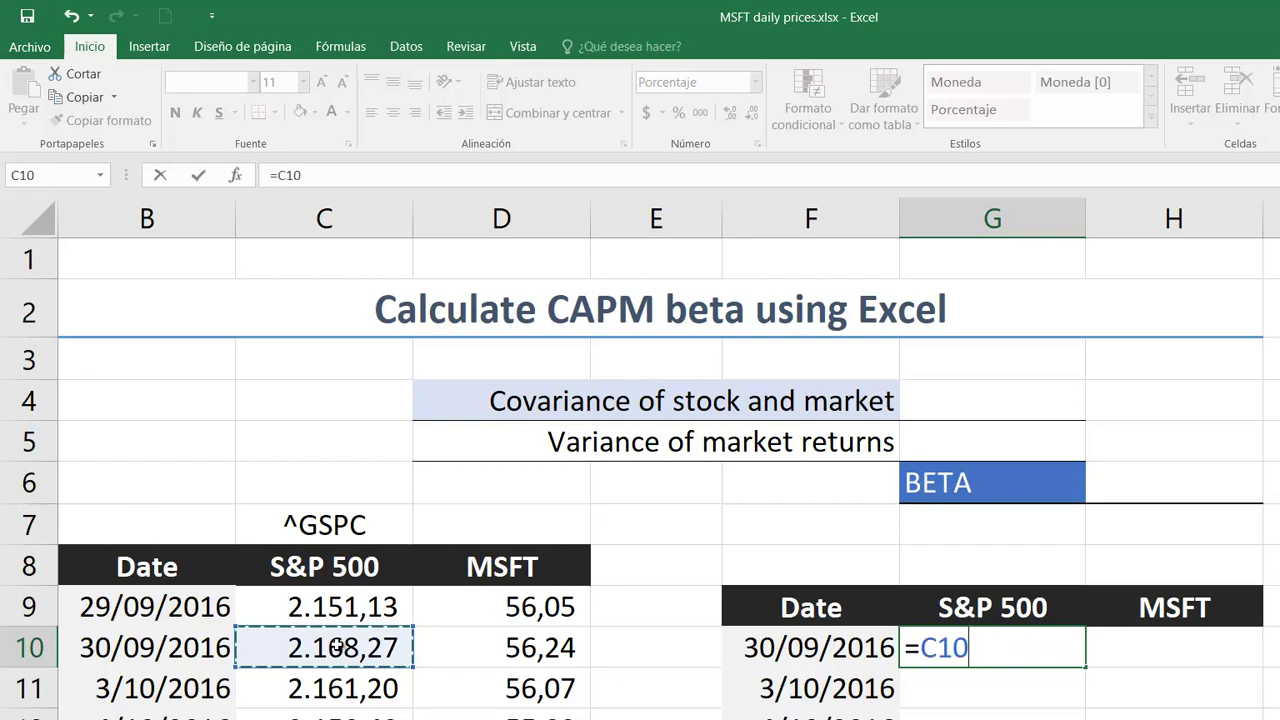
pyautogui.write('/')
pyautogui.click(337, 606)
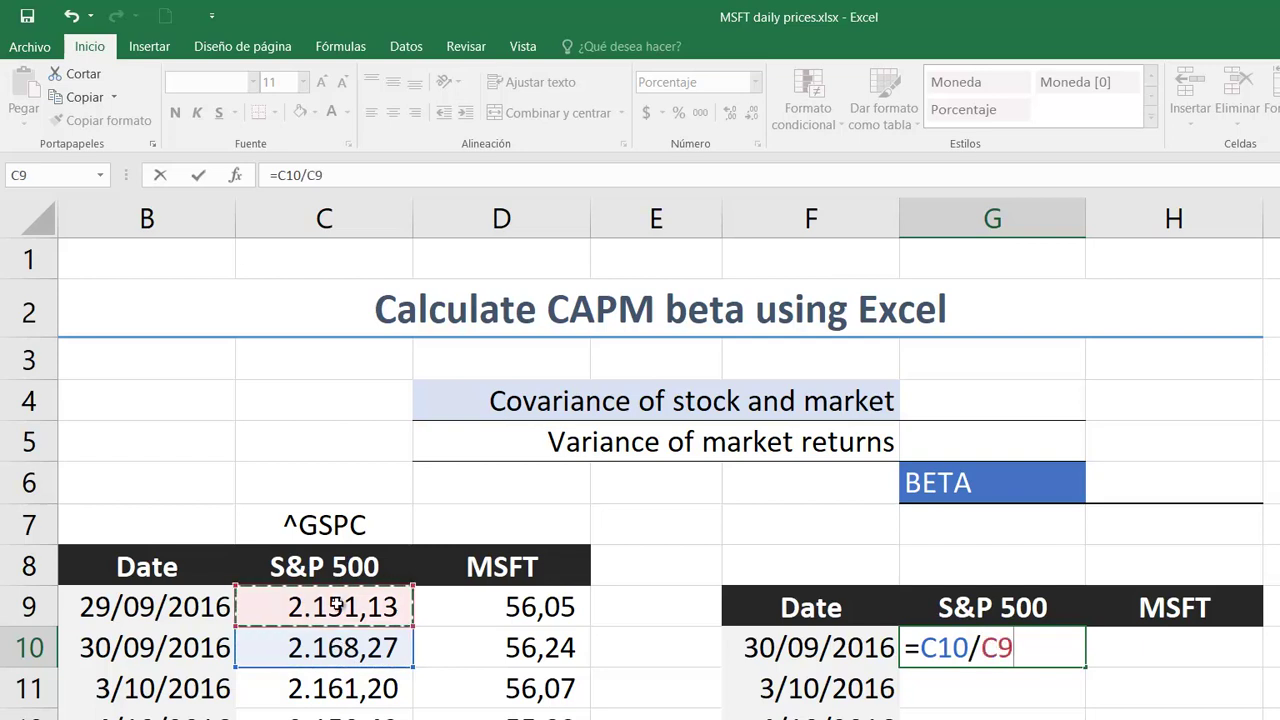
pyautogui.write('-1')
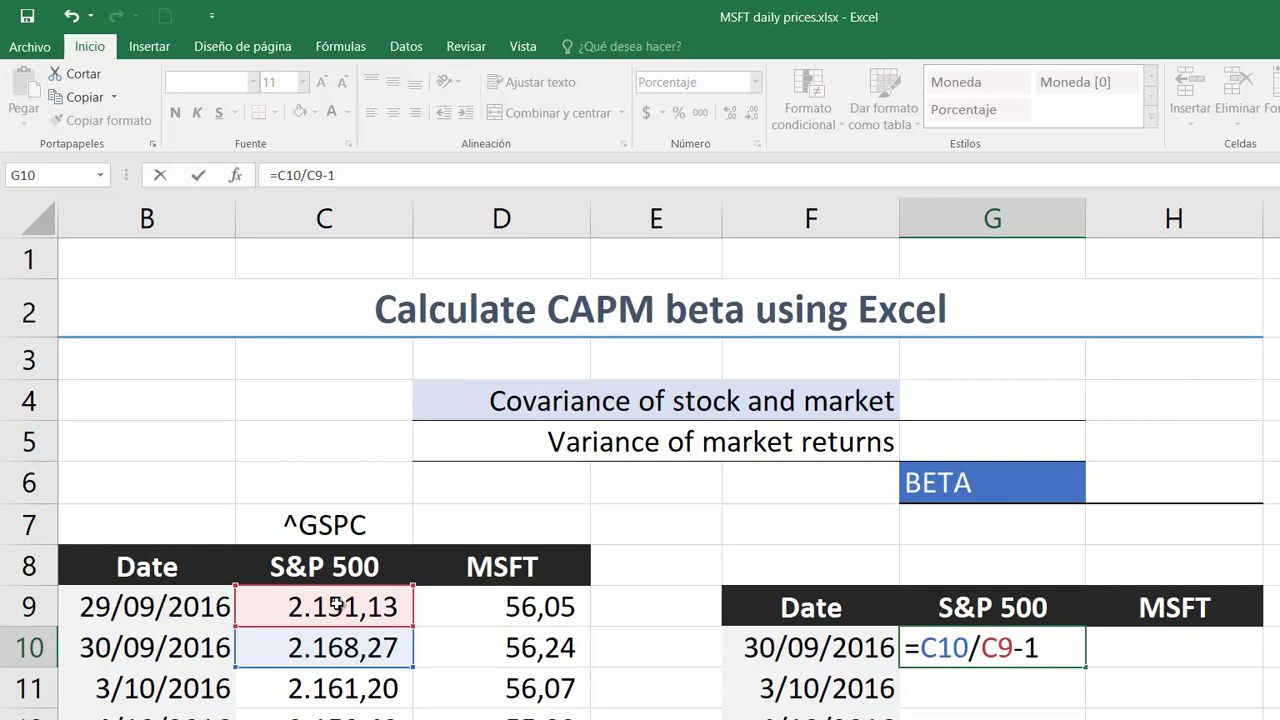
pyautogui.press('Return')
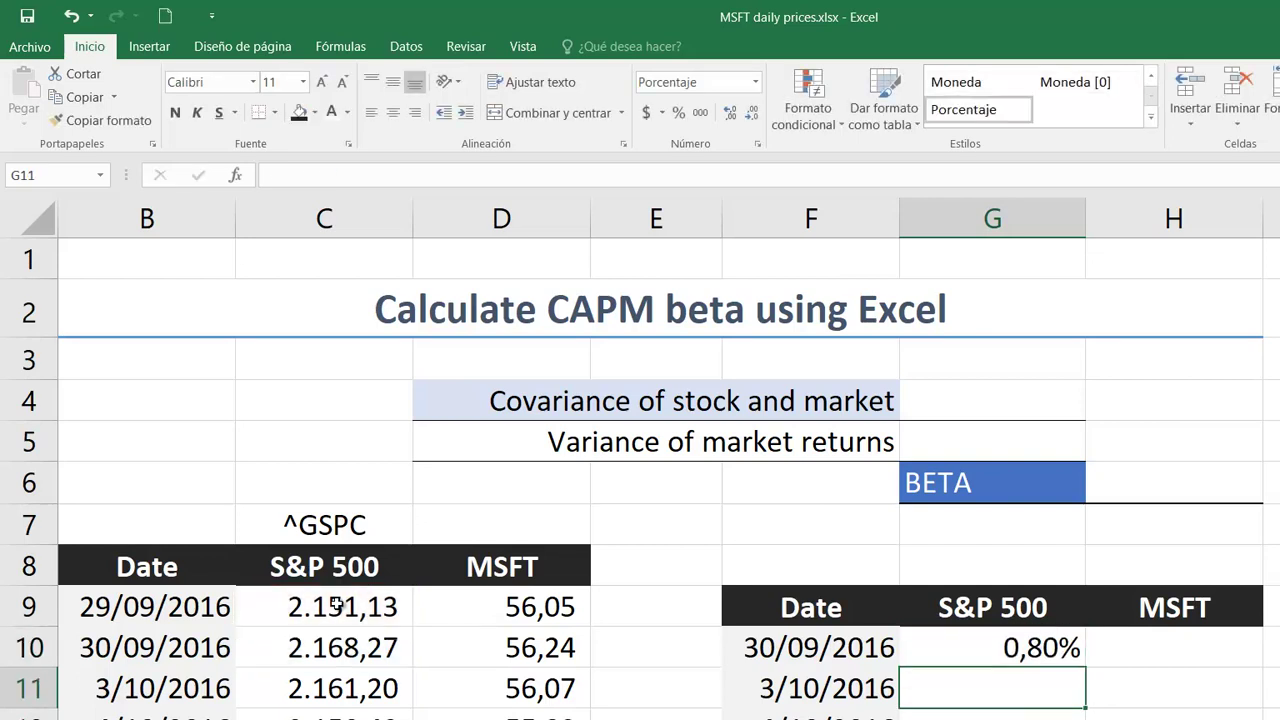
# Step: Copy the return formula from G10 to H10 for MSFT and check its cell references
pyautogui.click(1019, 647)
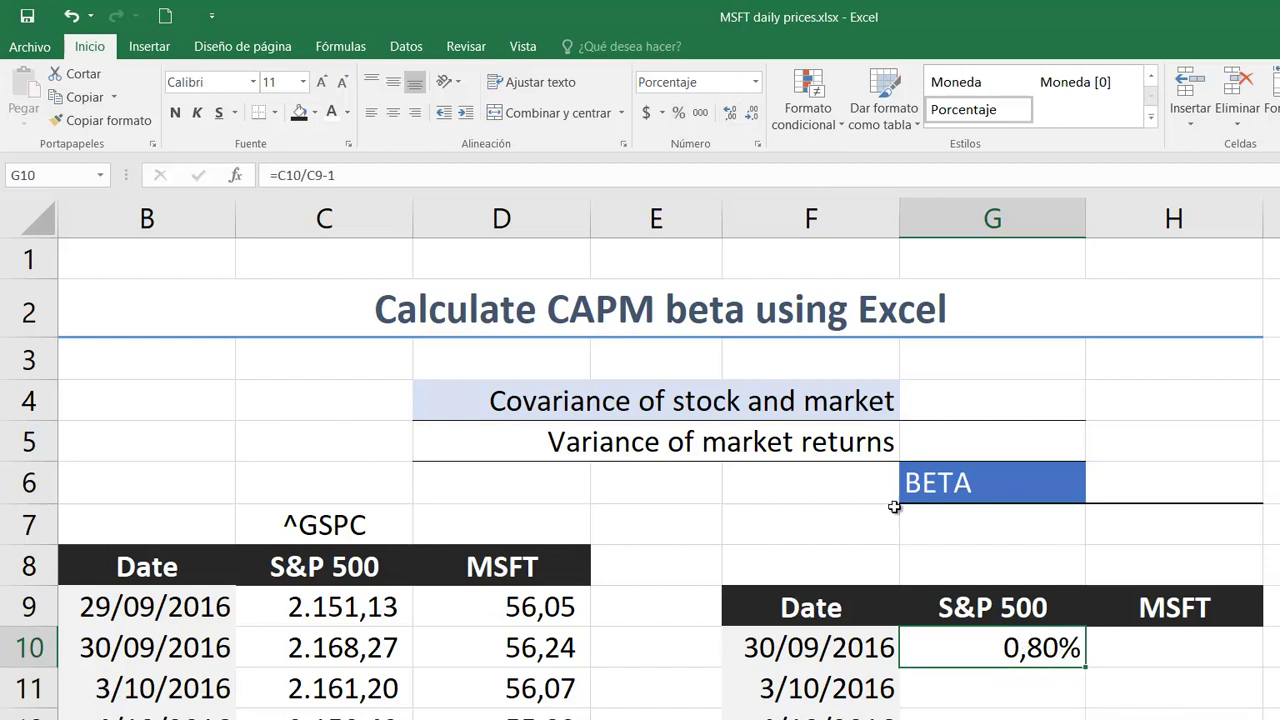
pyautogui.moveTo(1086, 666); pyautogui.dragTo(1219, 658)
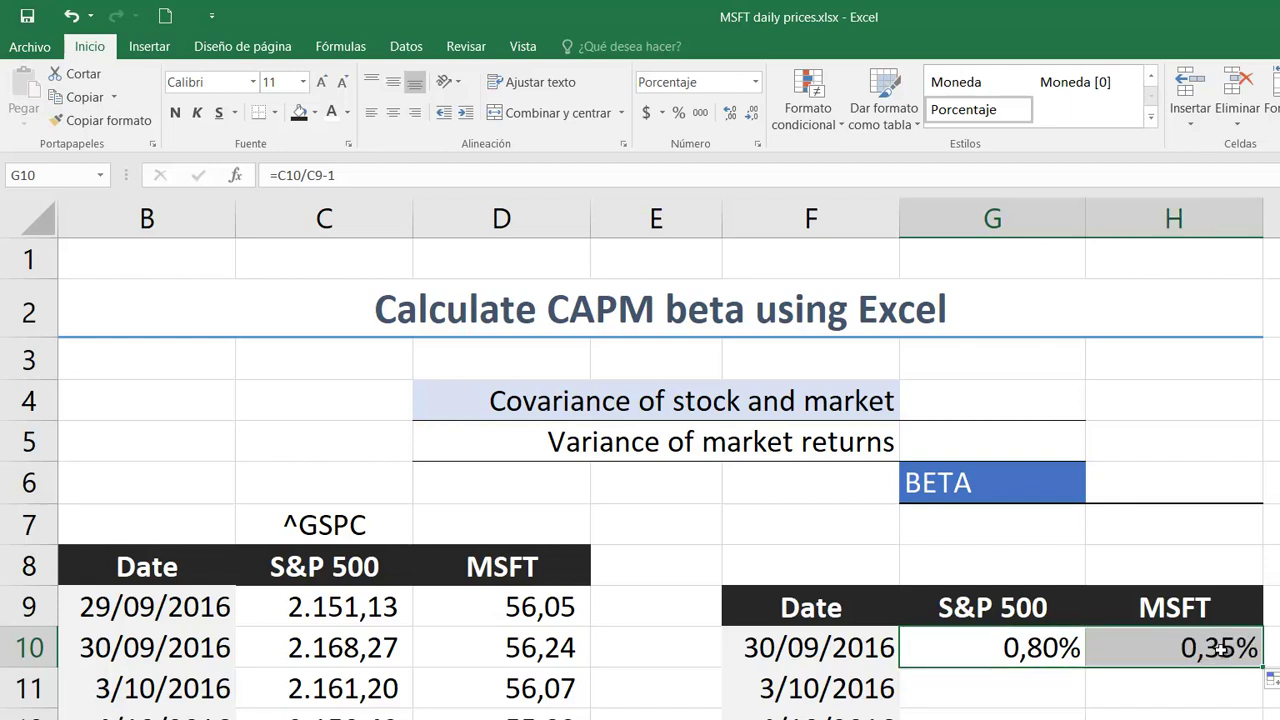
pyautogui.doubleClick(1219, 650)
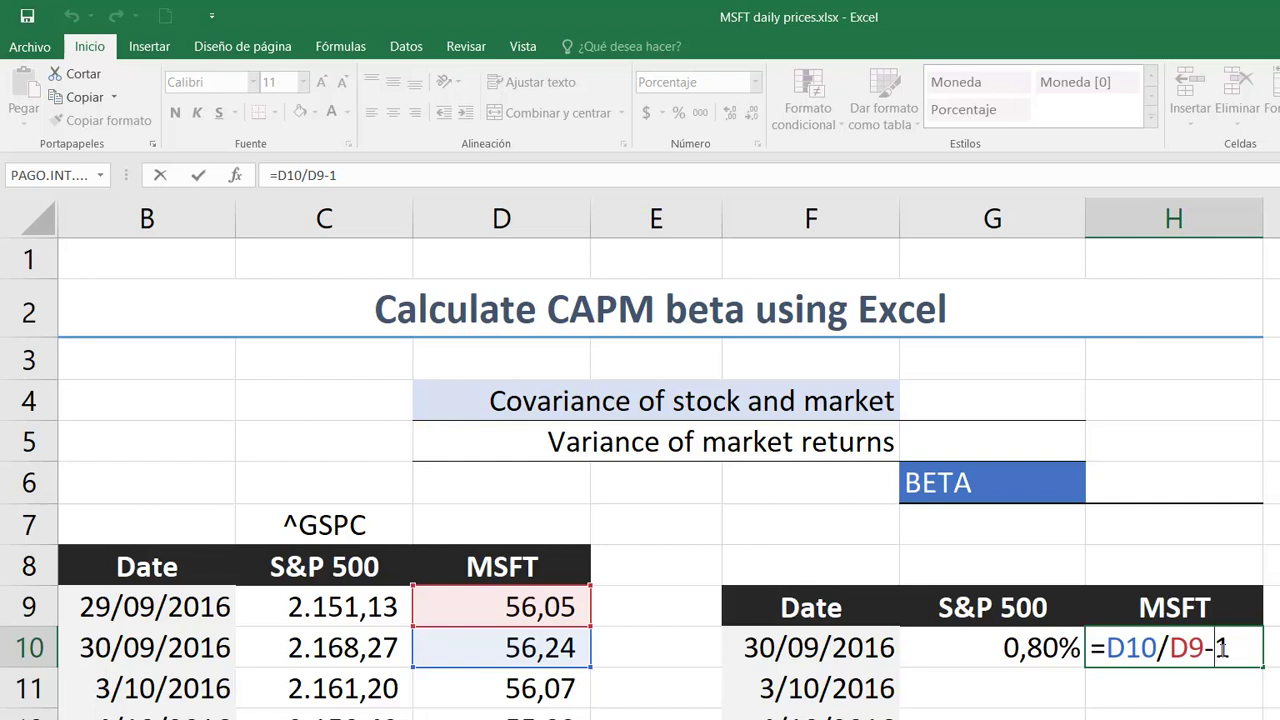
pyautogui.press('Return')
# Step: Fill the S&P 500 and MSFT return formulas in G10:H10 down to the last date in the table
pyautogui.moveTo(1052, 646); pyautogui.dragTo(1250, 648)
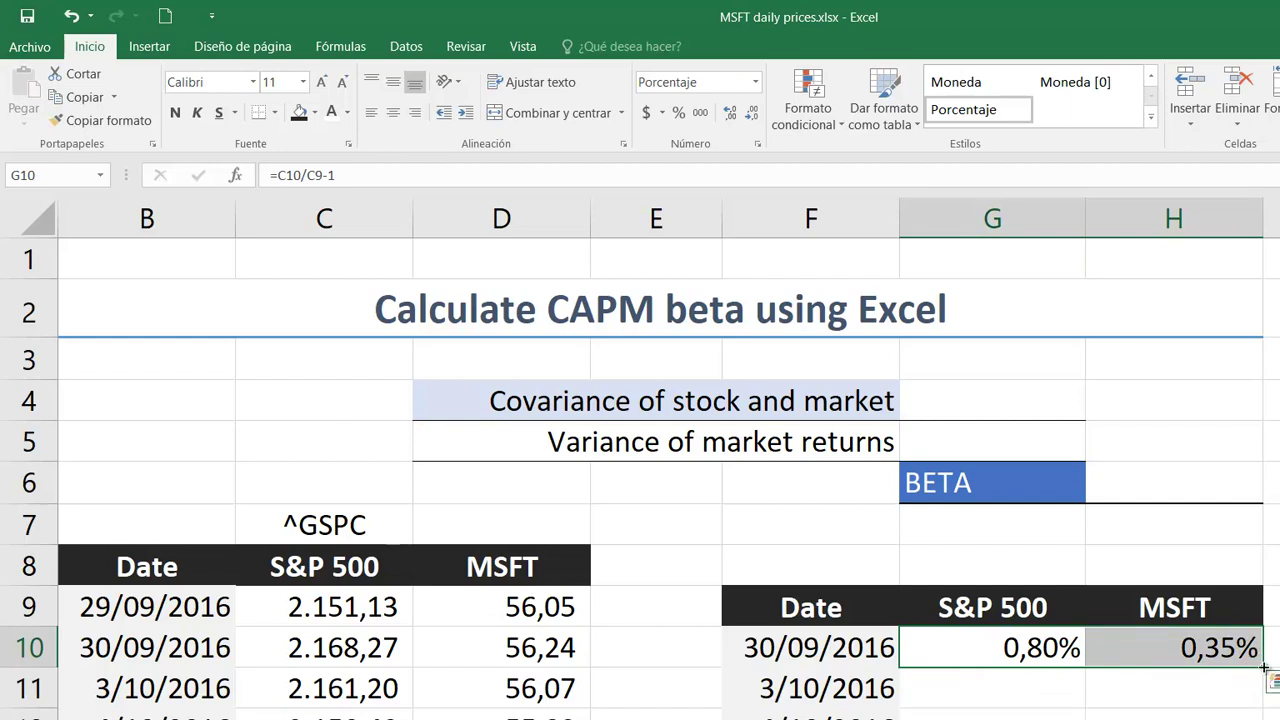
pyautogui.doubleClick(1264, 666)
pyautogui.moveTo(1010, 648); pyautogui.dragTo(1185, 655)
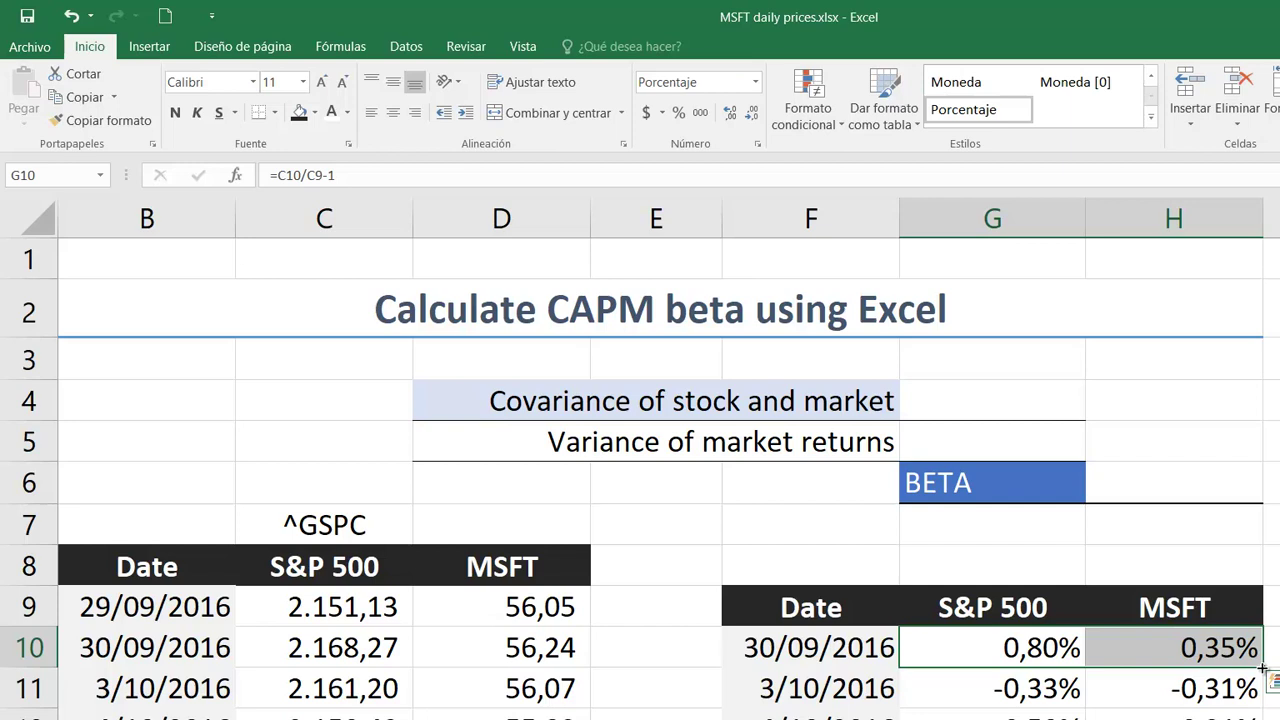
pyautogui.moveTo(1263, 668)
pyautogui.mouseDown()
pyautogui.moveTo(1263, 719)
pyautogui.moveTo(1263, 500)
pyautogui.moveTo(1263, 719)
pyautogui.moveTo(1245, 683)
pyautogui.mouseUp()
pyautogui.scroll(20, 1245, 683)
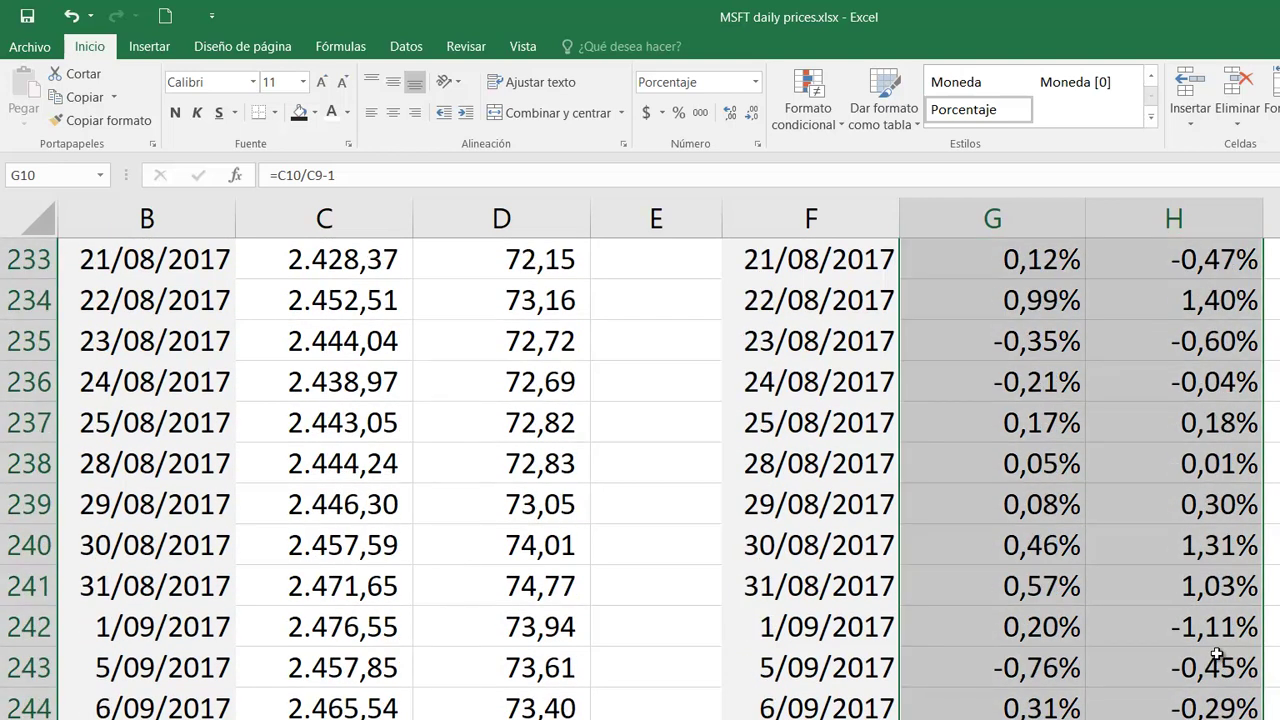
pyautogui.scroll(20, 1216, 655)
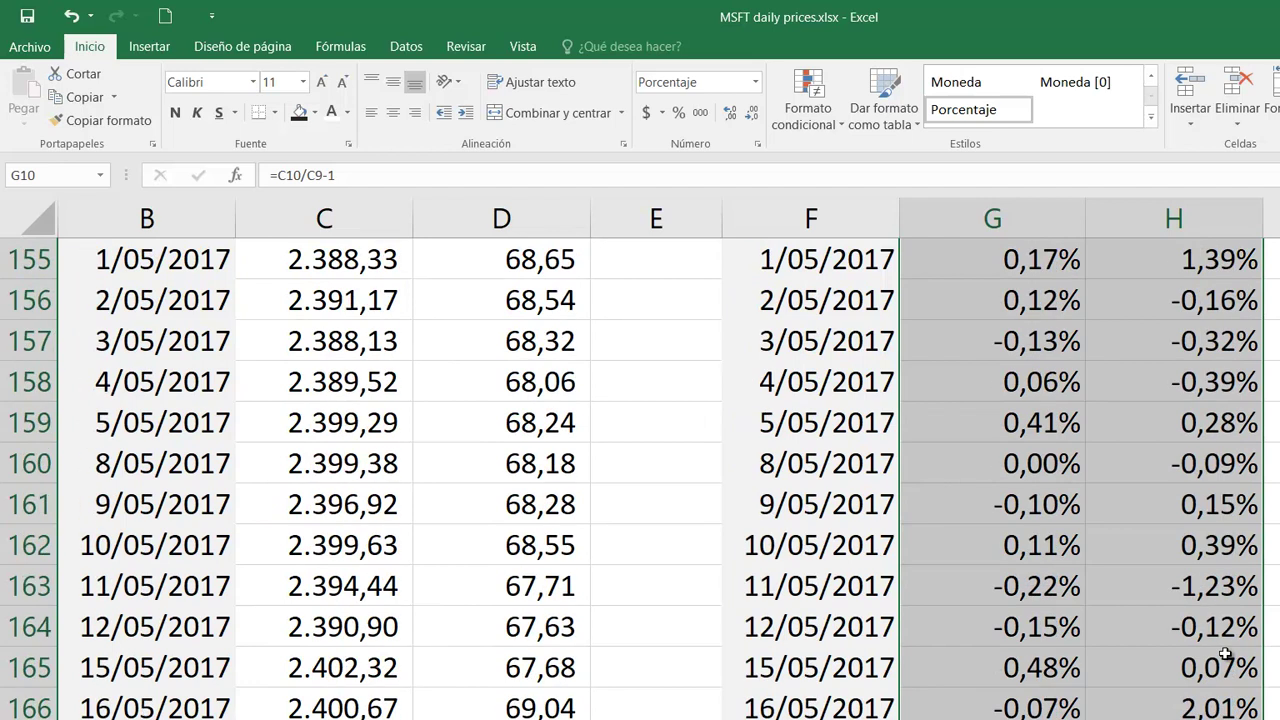
pyautogui.scroll(20, 1224, 654)
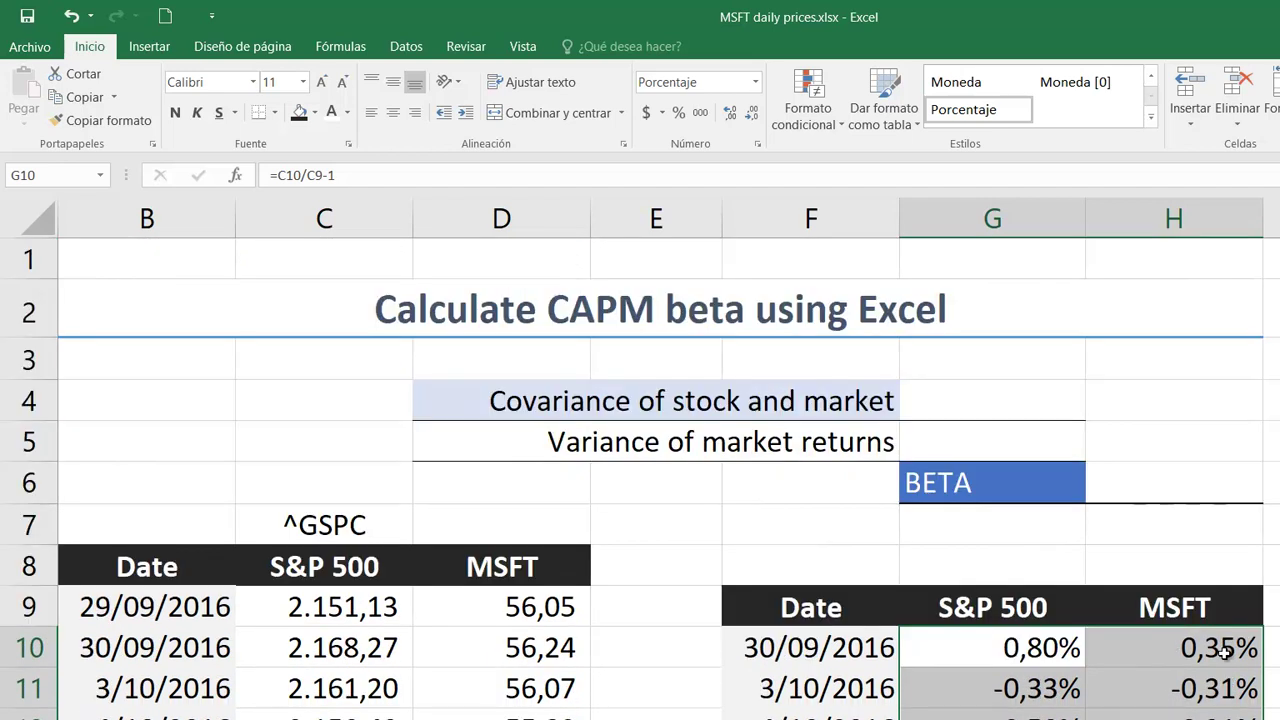
pyautogui.click(1190, 610)
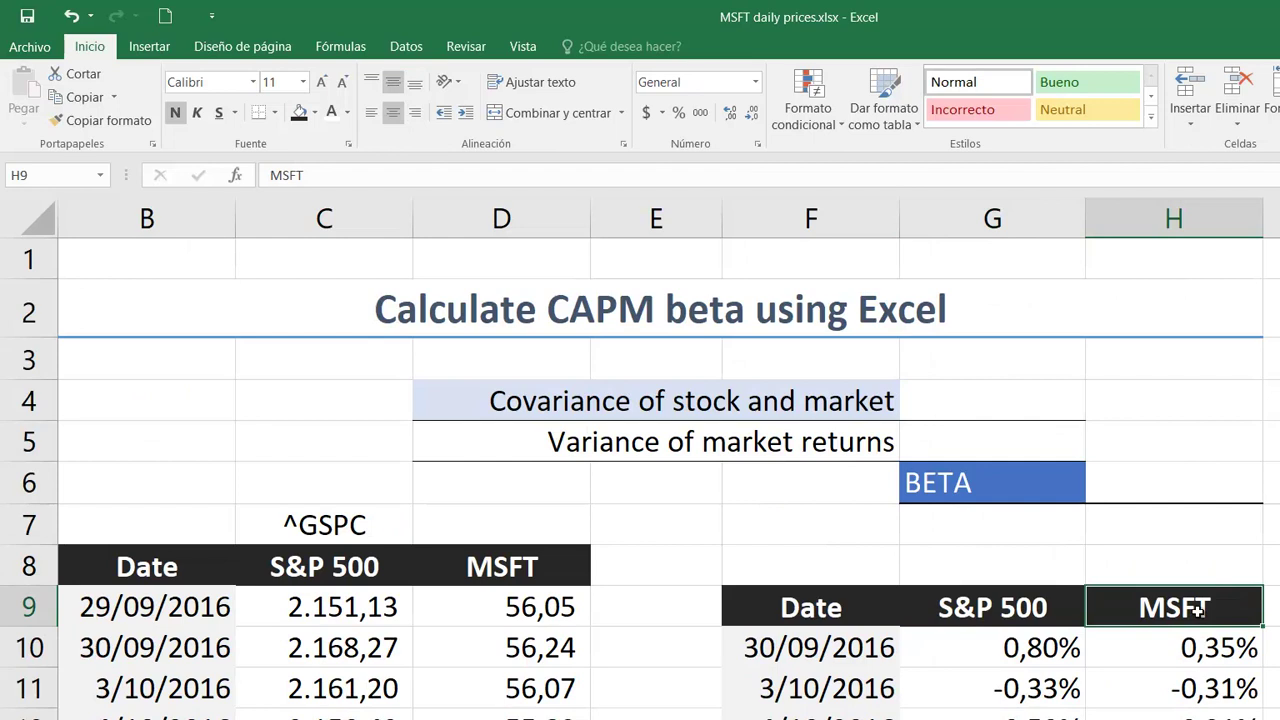
# Step: Start a COVARIANCE.P formula in G4 with the S&P 500 returns G10:G260 as the first array
pyautogui.click(990, 400)
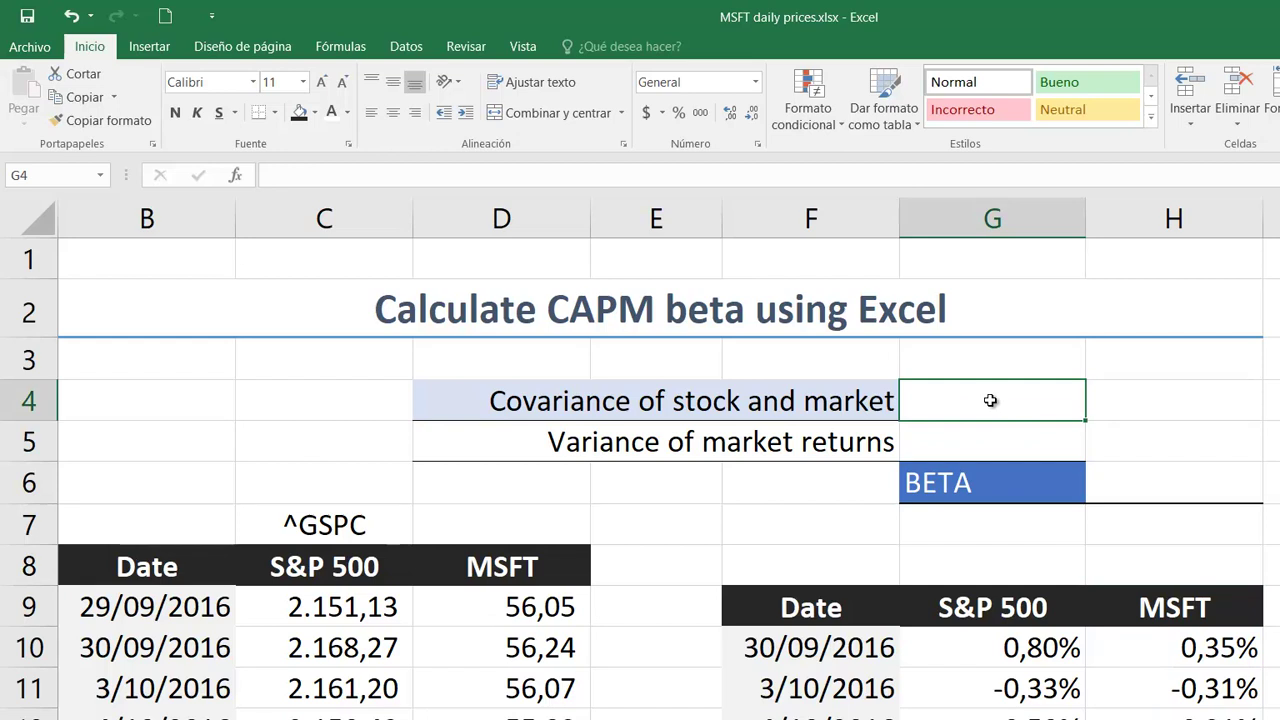
pyautogui.write('=')
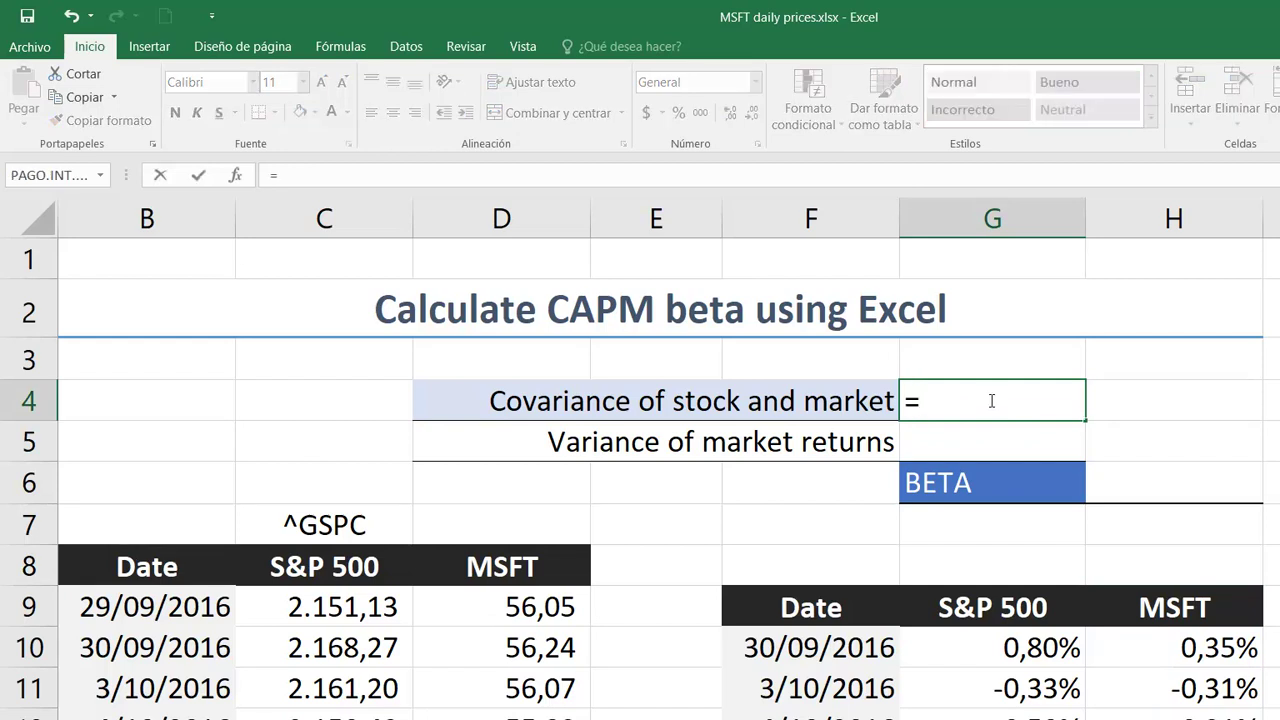
pyautogui.write('C')
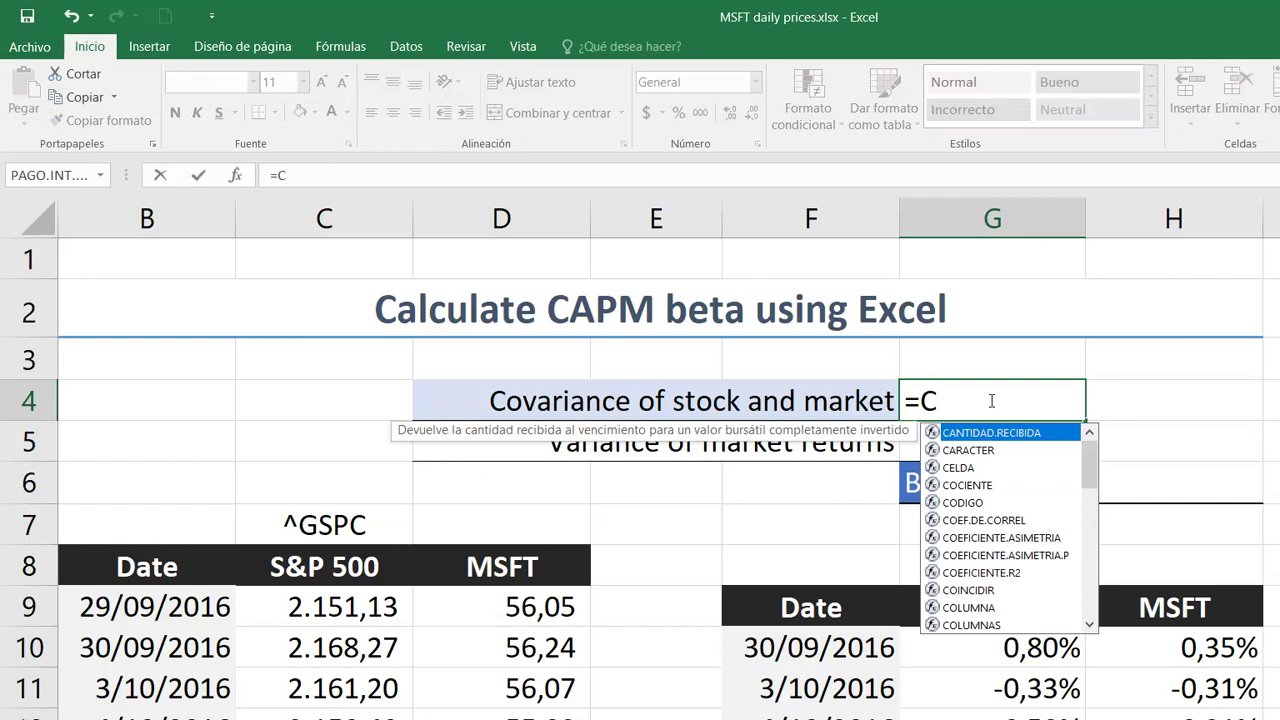
pyautogui.write('OV')
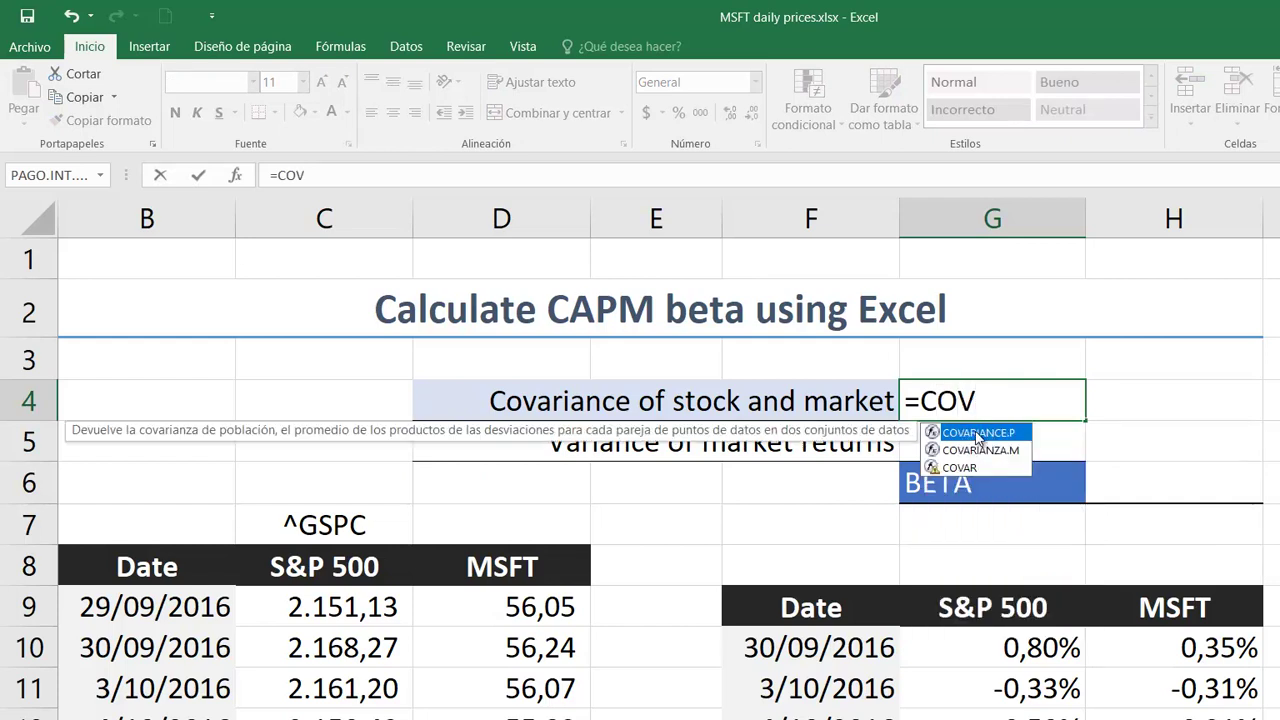
pyautogui.doubleClick(977, 437)
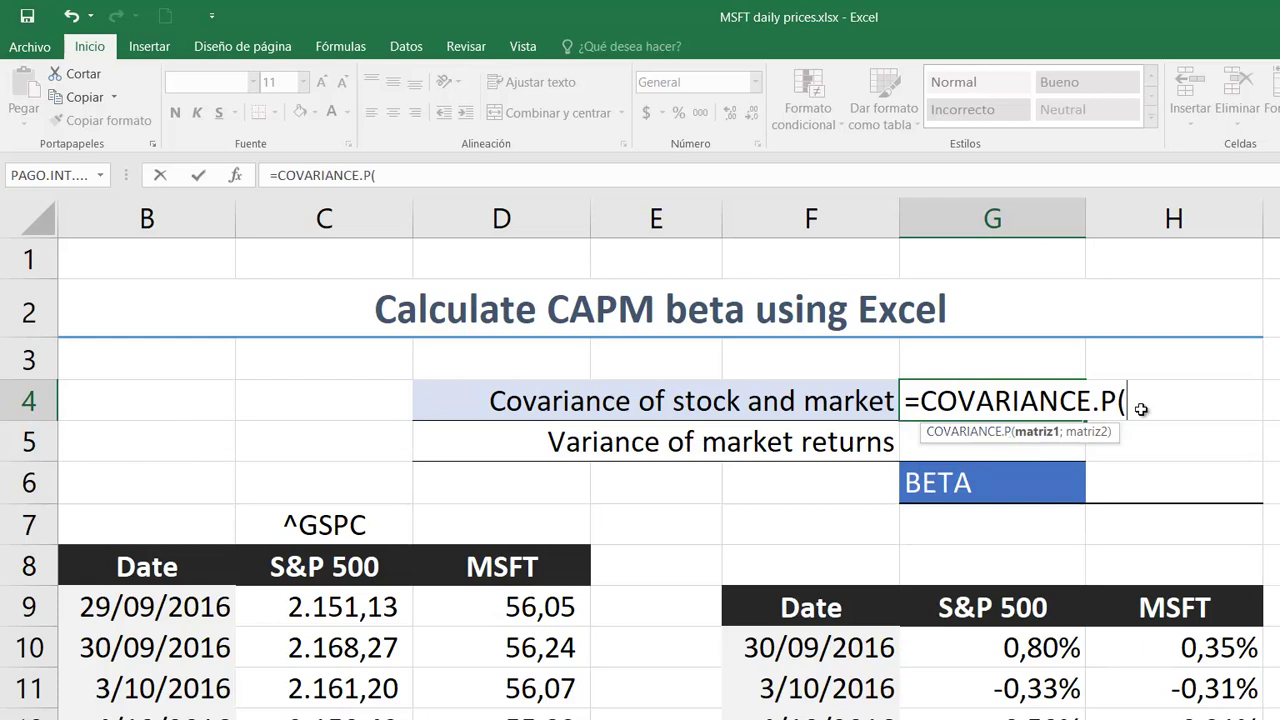
pyautogui.click(1048, 652)
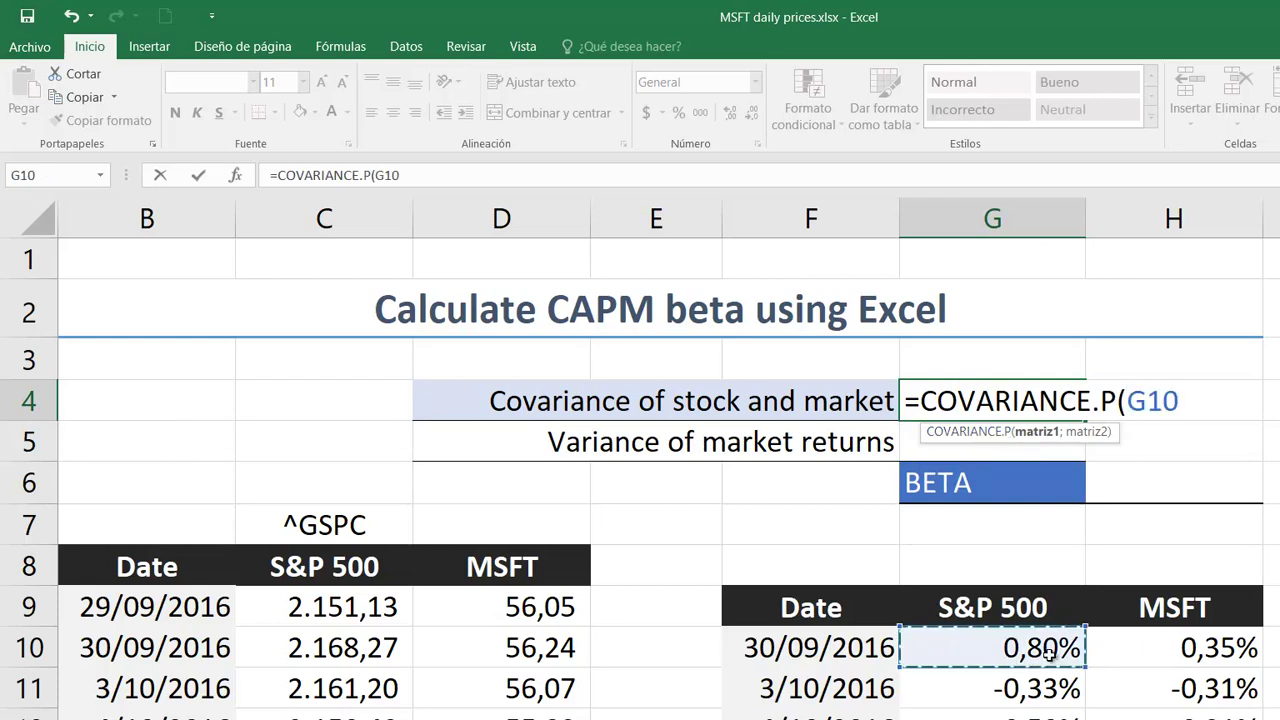
pyautogui.hotkey('ctrl', 'shift', 'Down')
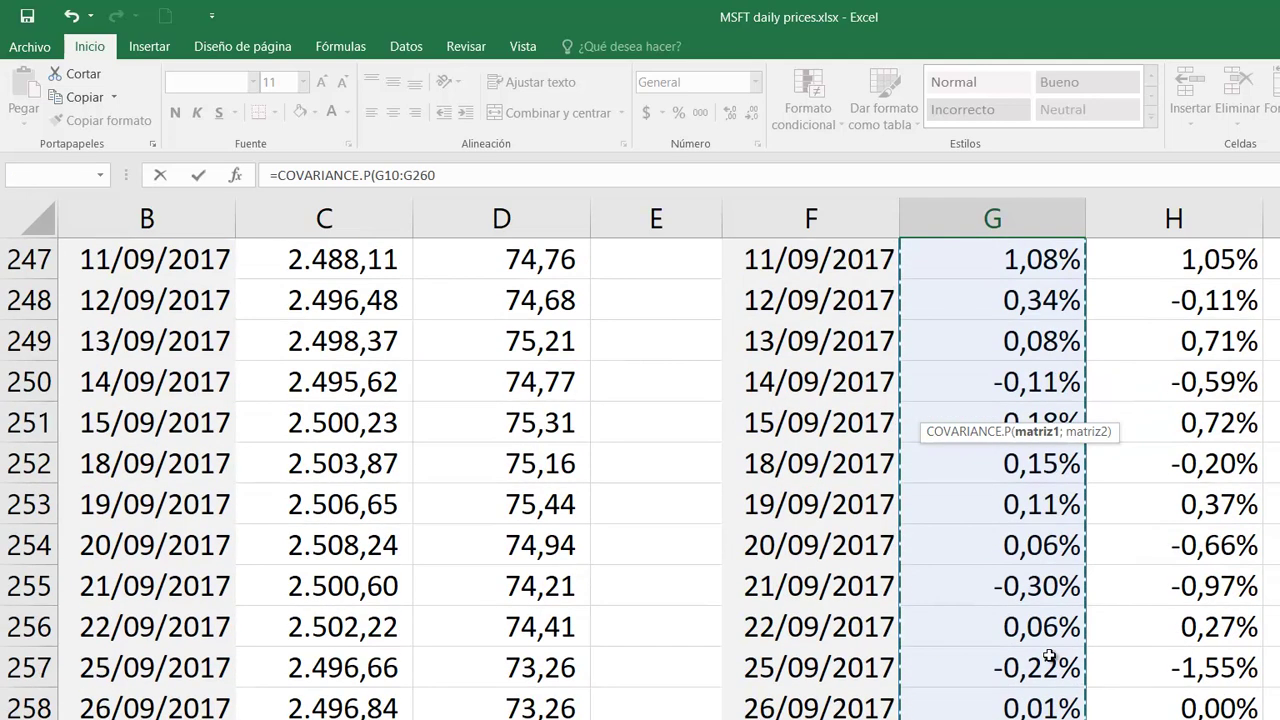
pyautogui.write(';')
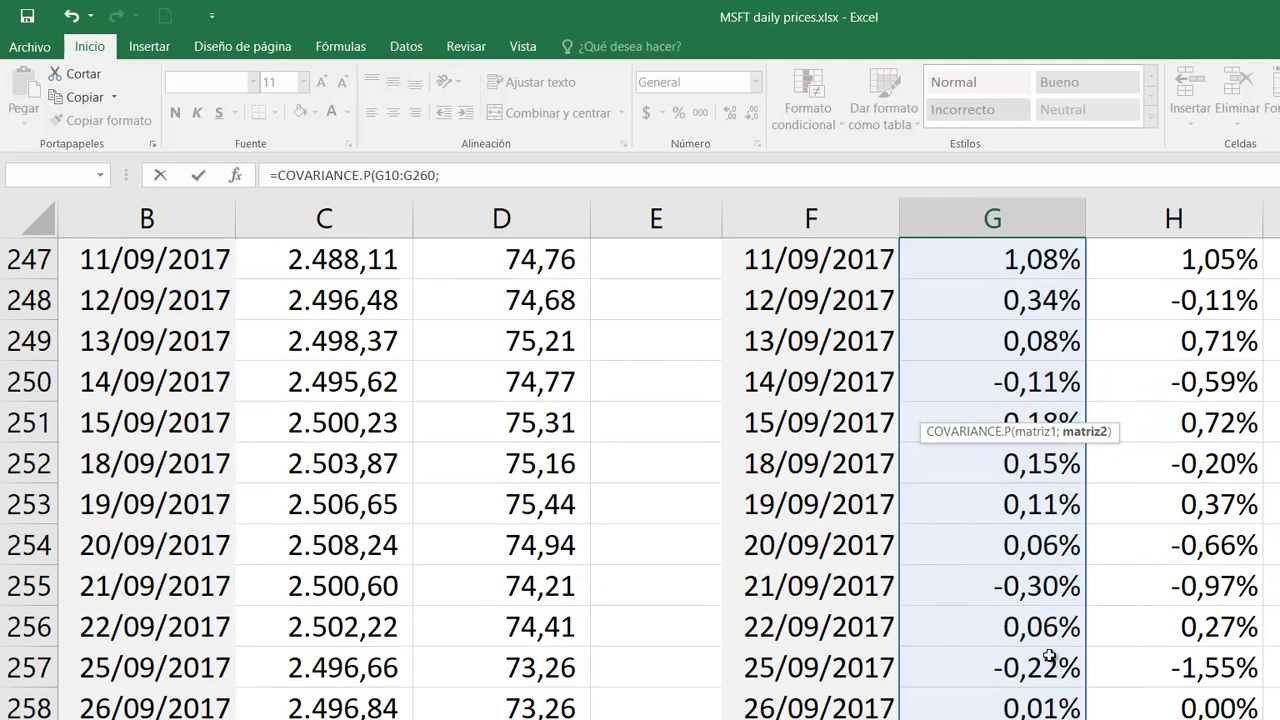
# Step: Complete the covariance formula in G4 with the MSFT returns H10:H260 as the second array
pyautogui.scroll(20, 1048, 655)
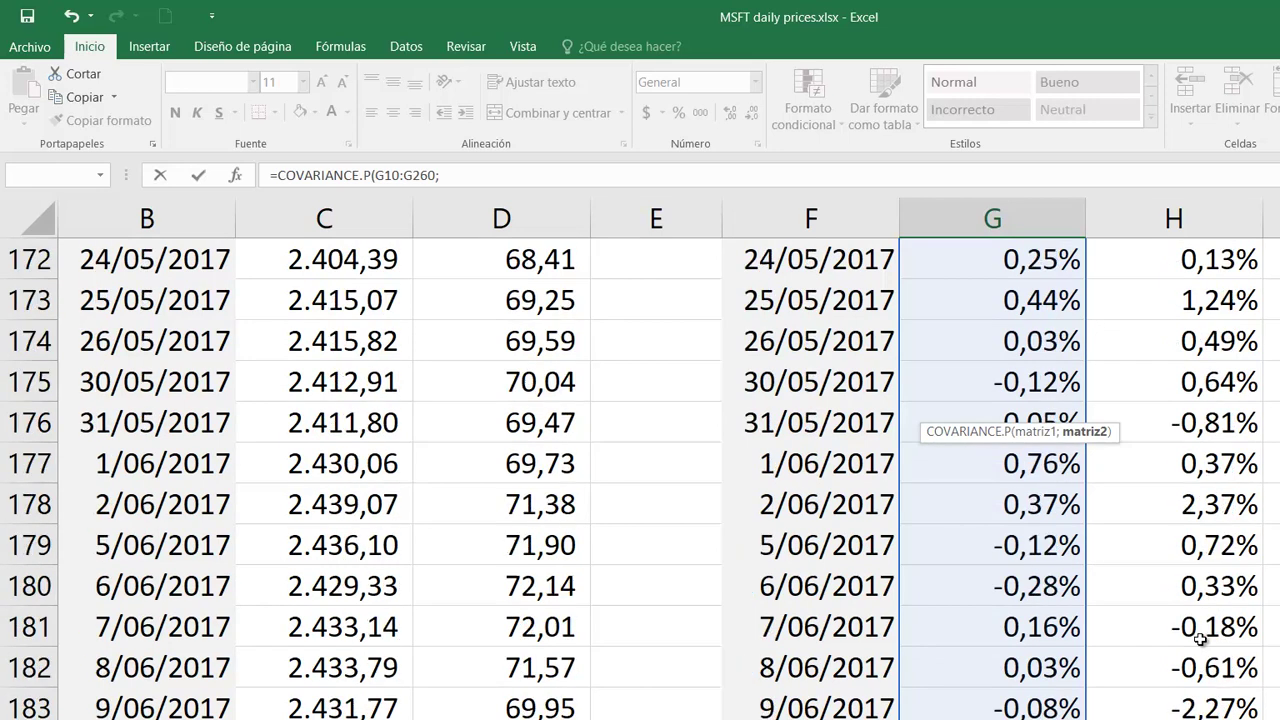
pyautogui.scroll(20, 1200, 638)
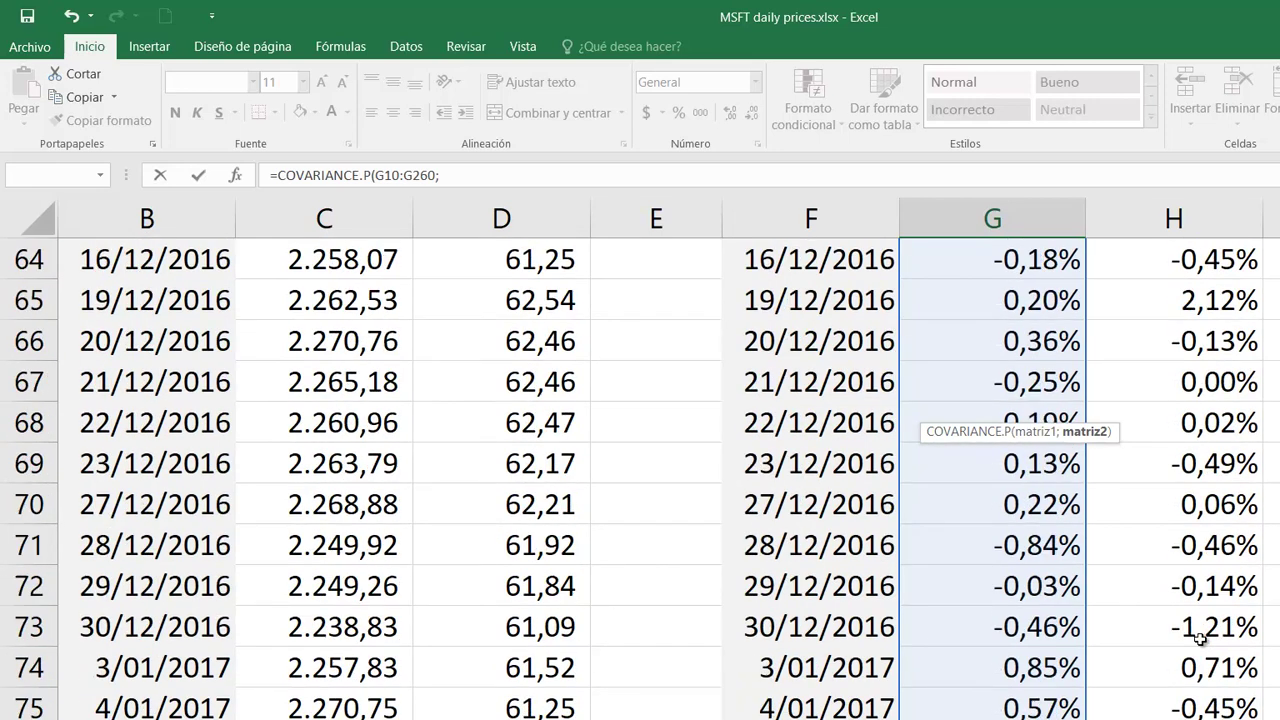
pyautogui.scroll(15, 1200, 638)
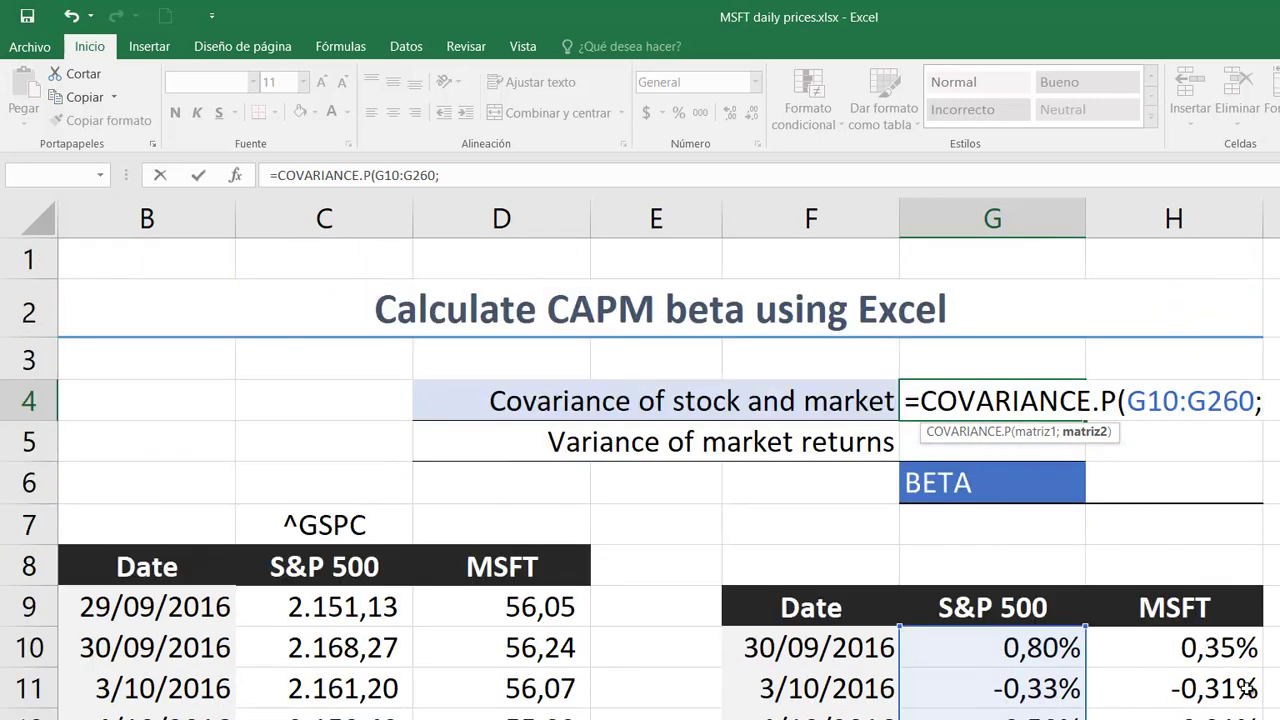
pyautogui.click(1214, 647)
pyautogui.hotkey('ctrl', 'shift', 'Down')
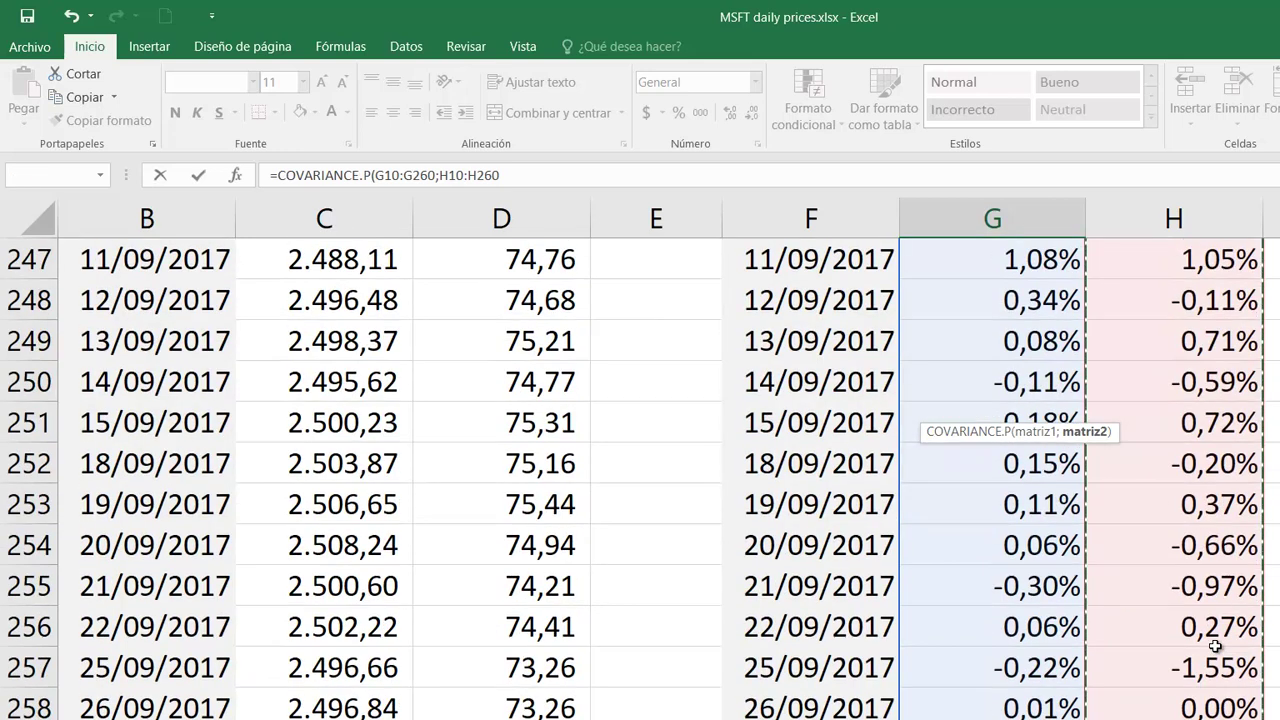
pyautogui.press('Return')
pyautogui.scroll(2, 1215, 647)
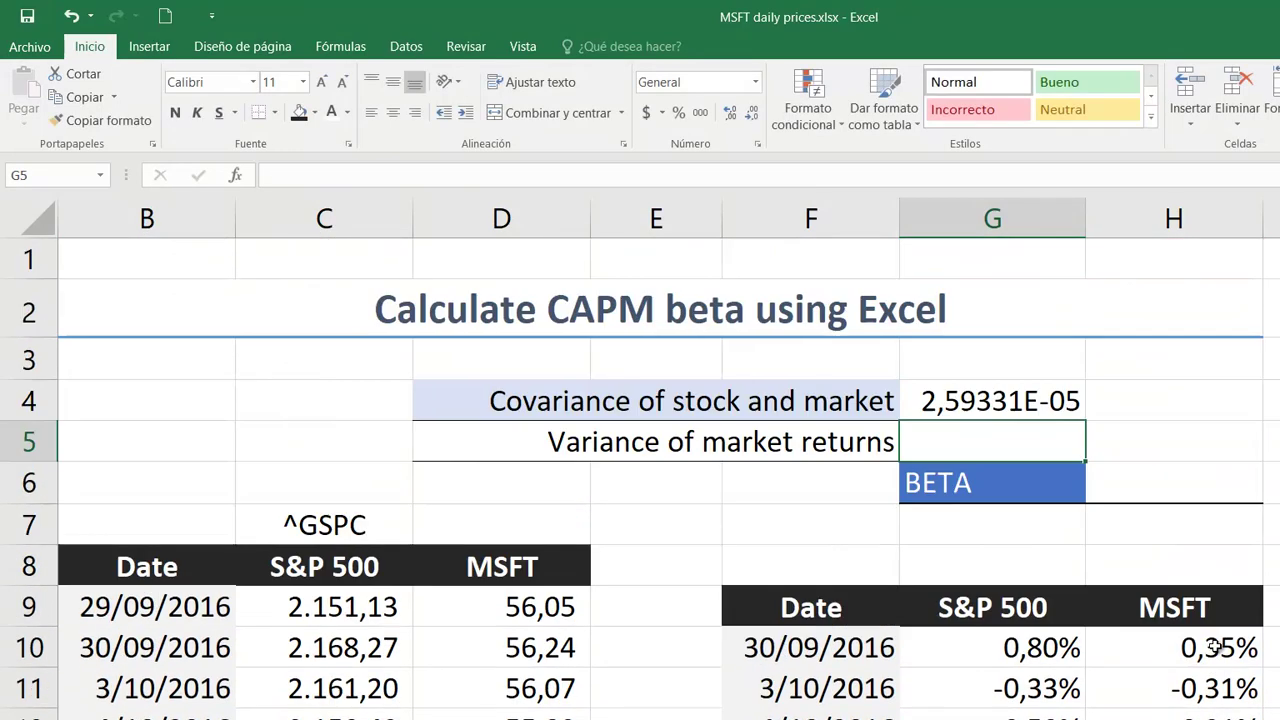
pyautogui.click(996, 401)
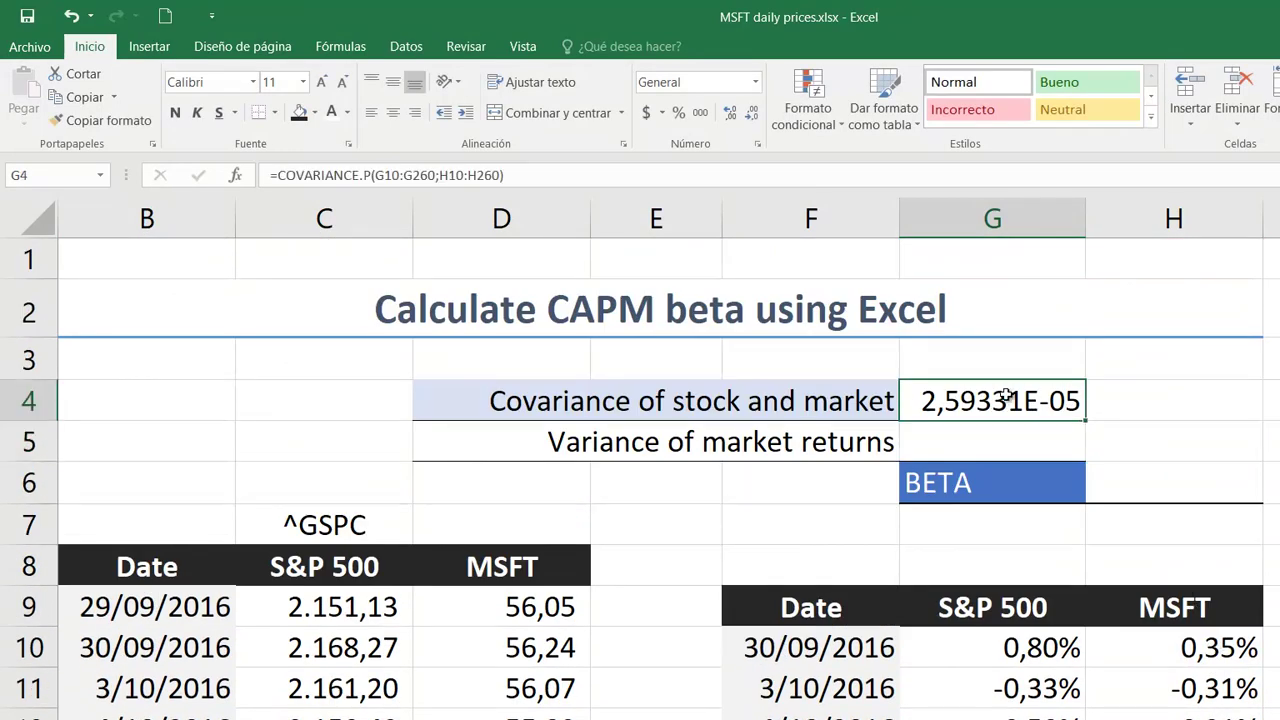
# Step: Calculate the variance of the market returns in G5 with the formula =VAR.P(G10:G260)
pyautogui.click(1045, 436)
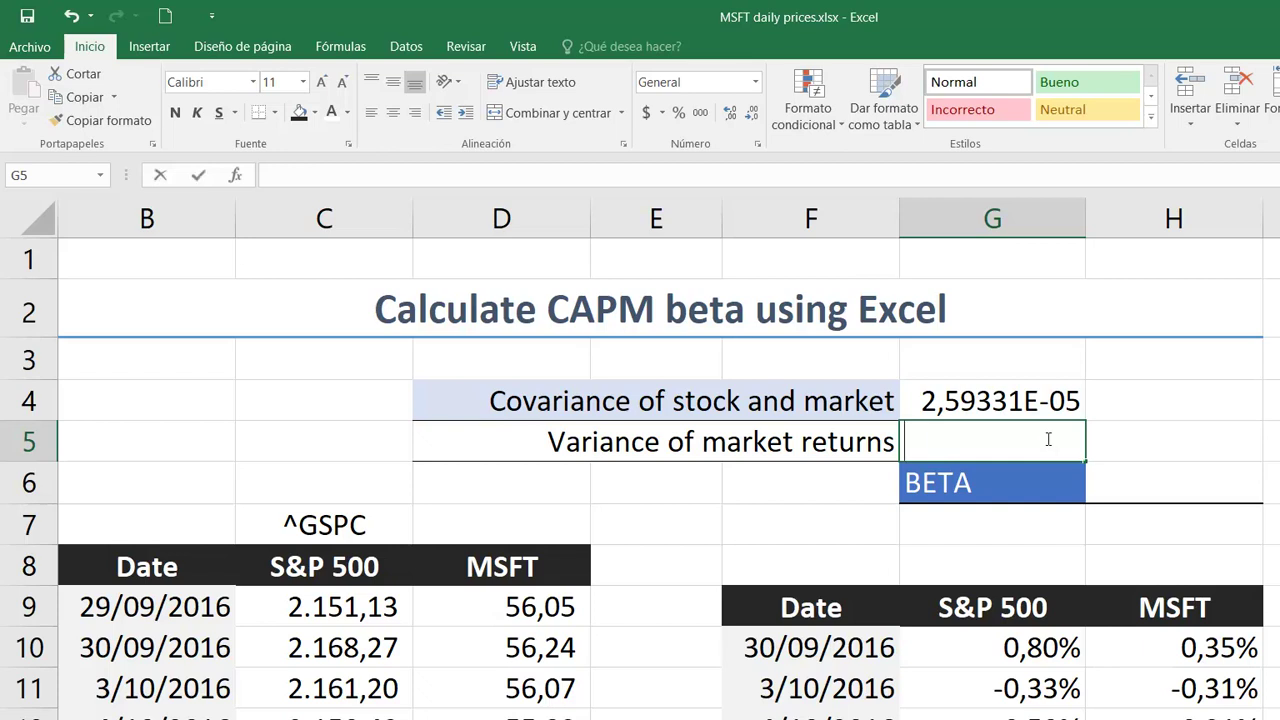
pyautogui.write('=VAR')
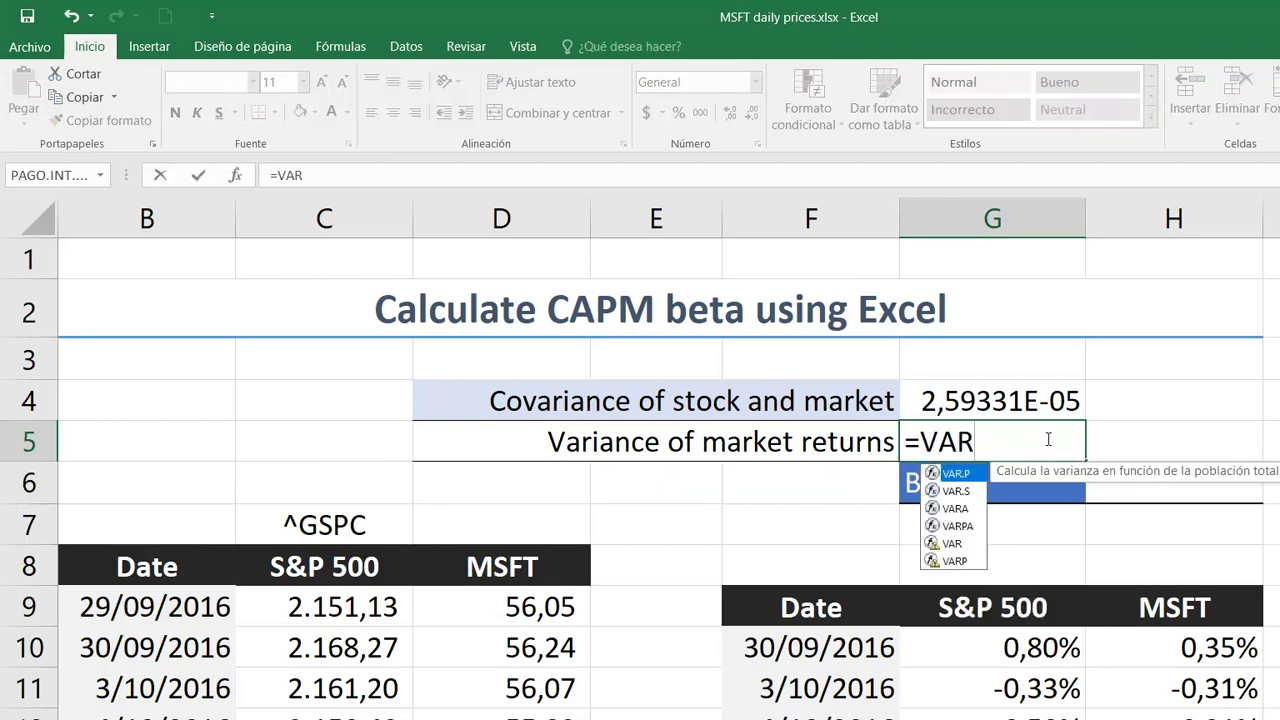
pyautogui.doubleClick(950, 473)
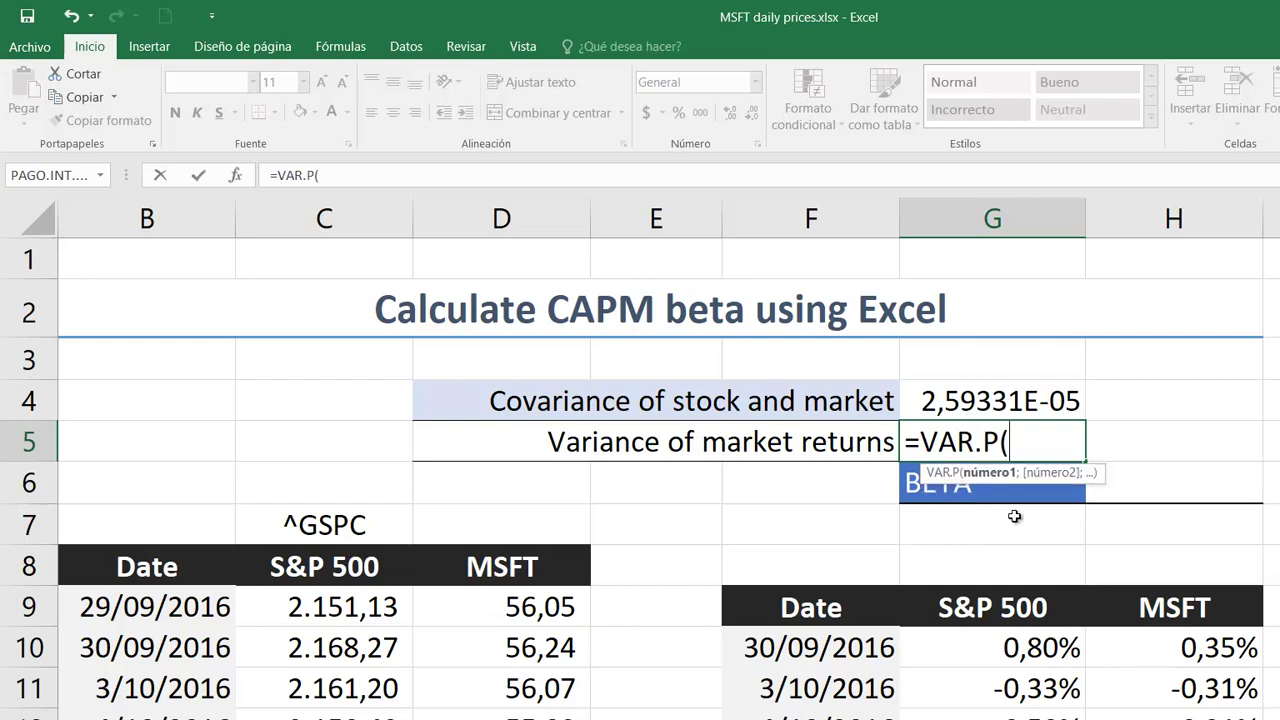
pyautogui.click(1051, 630)
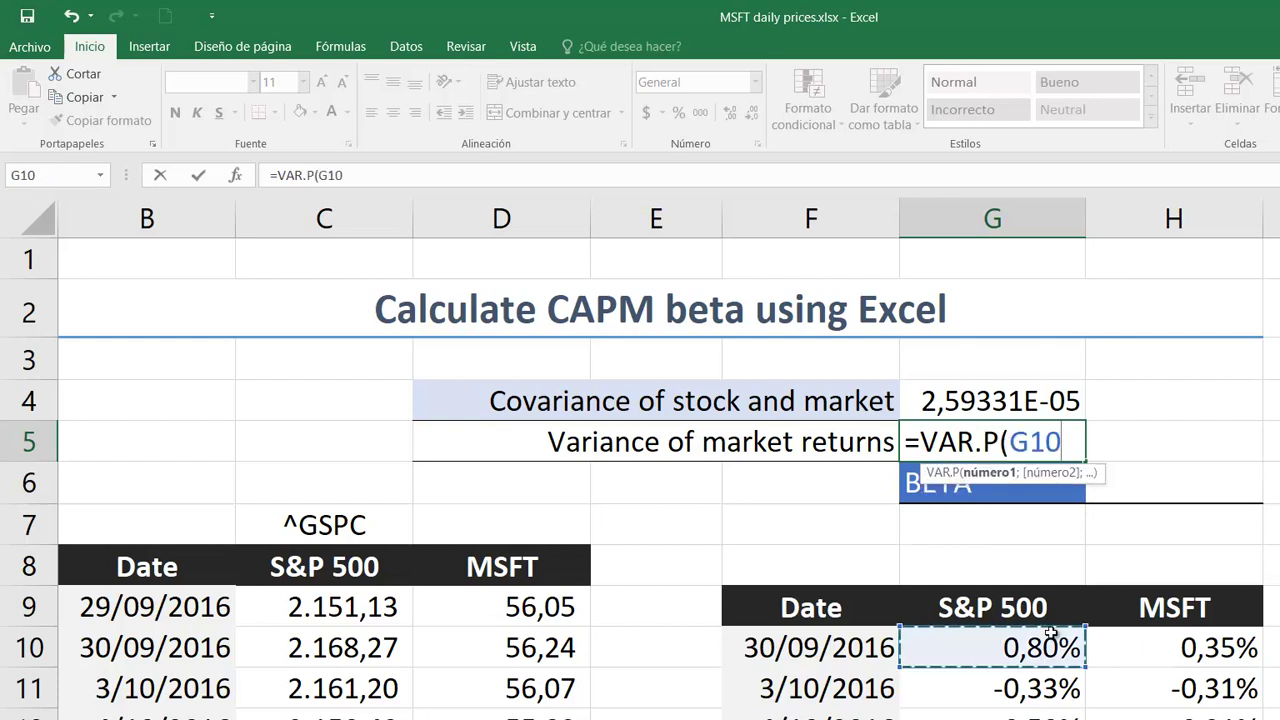
pyautogui.hotkey('ctrl', 'shift', 'Down')
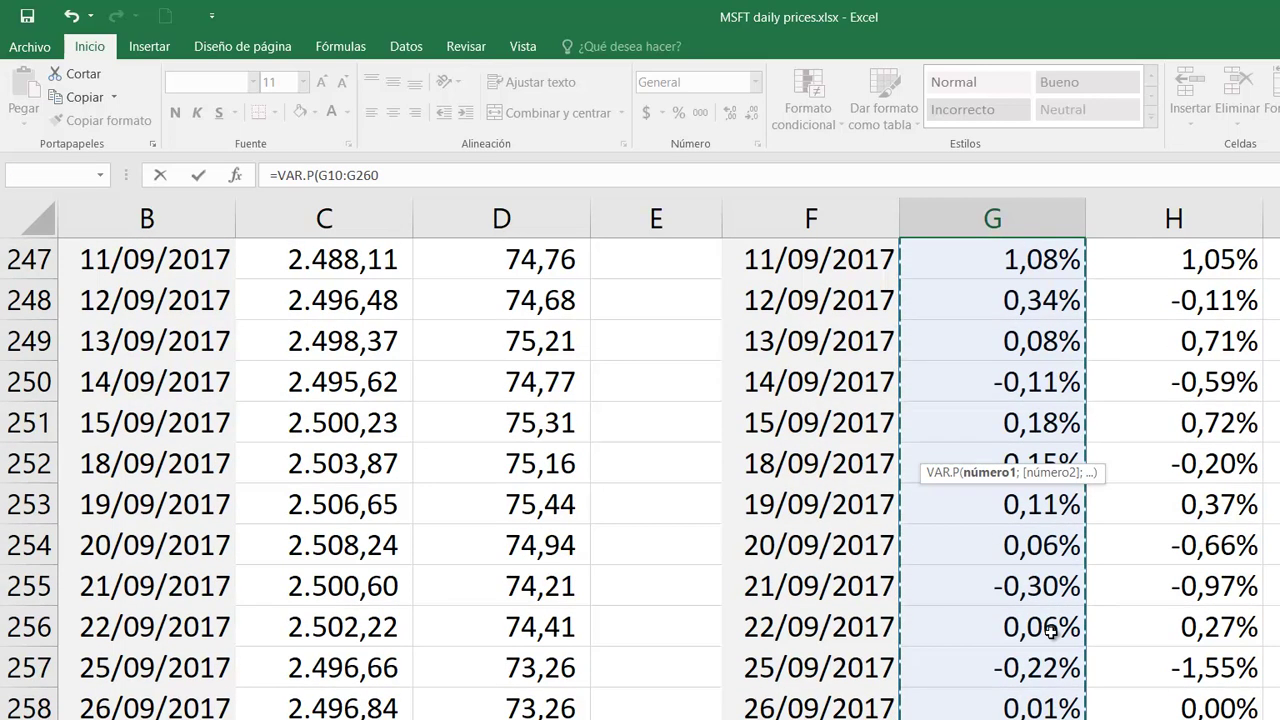
pyautogui.write(')')
pyautogui.press('Return')
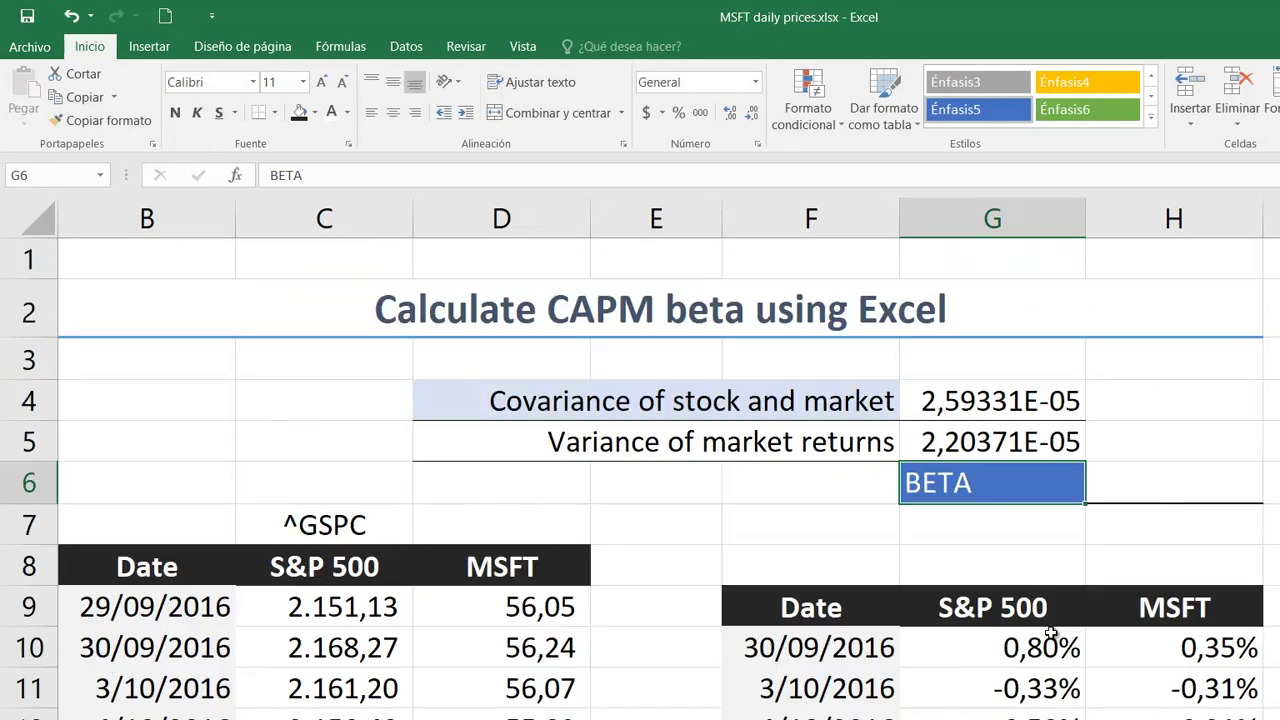
# Step: Calculate beta in H6 by dividing the covariance by the market variance with the formula =G4/G5
pyautogui.click(948, 402)
pyautogui.click(983, 447)
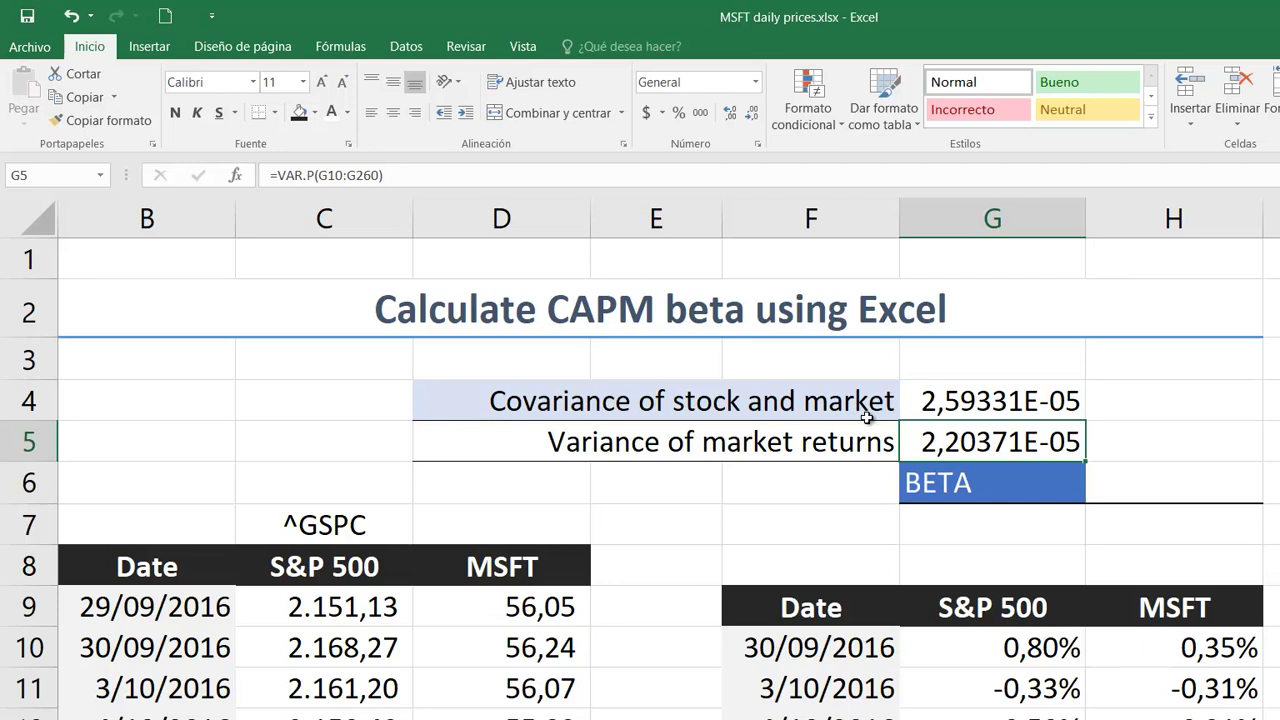
pyautogui.click(1000, 412)
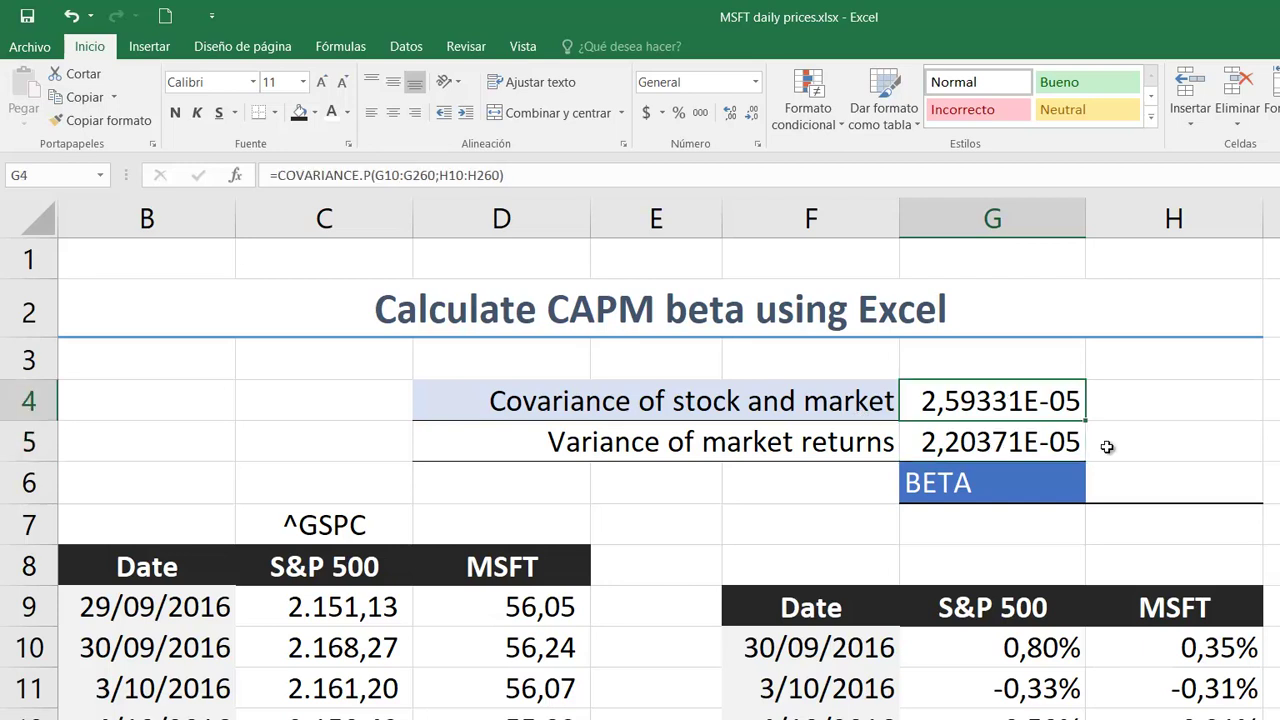
pyautogui.click(1160, 477)
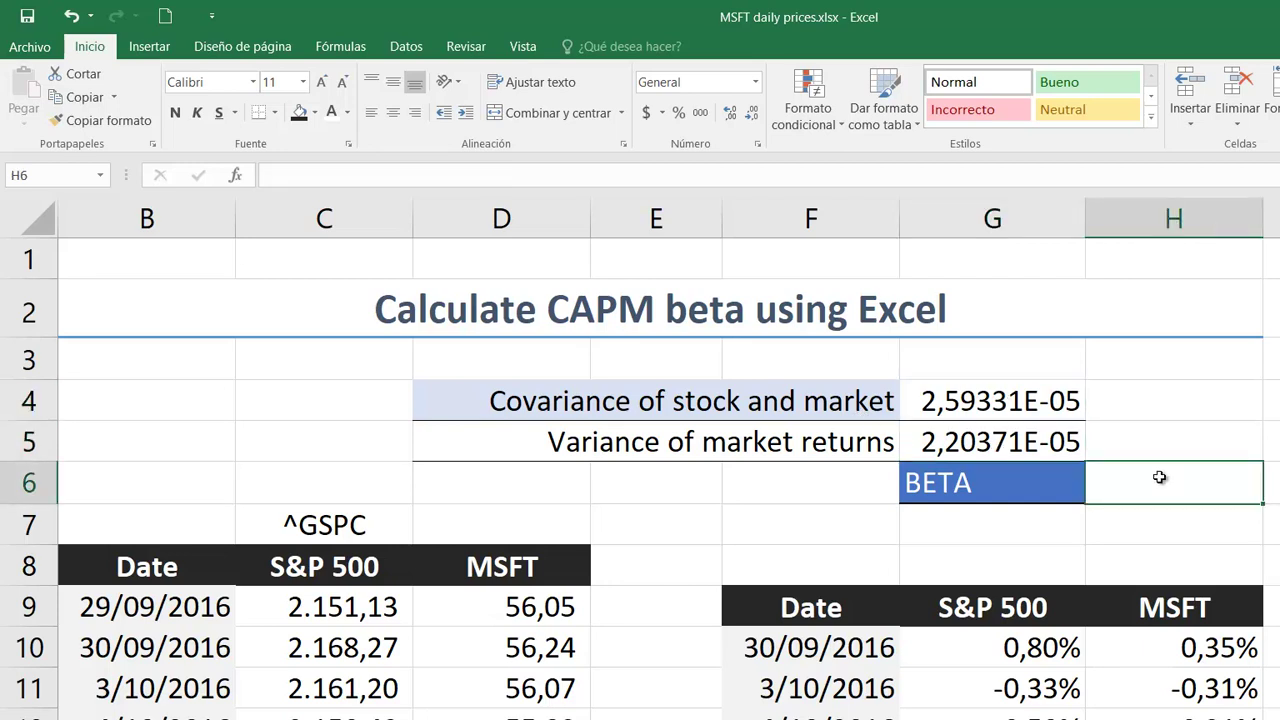
pyautogui.write('=')
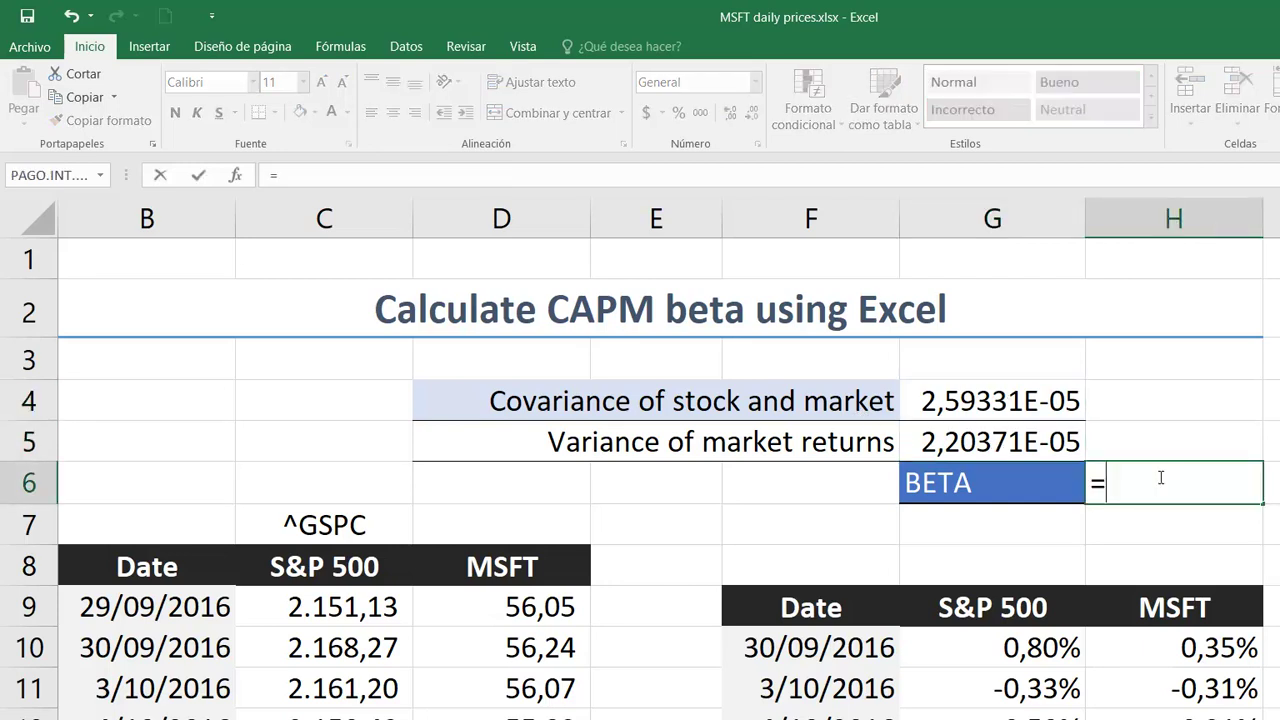
pyautogui.click(1016, 401)
pyautogui.write('/')
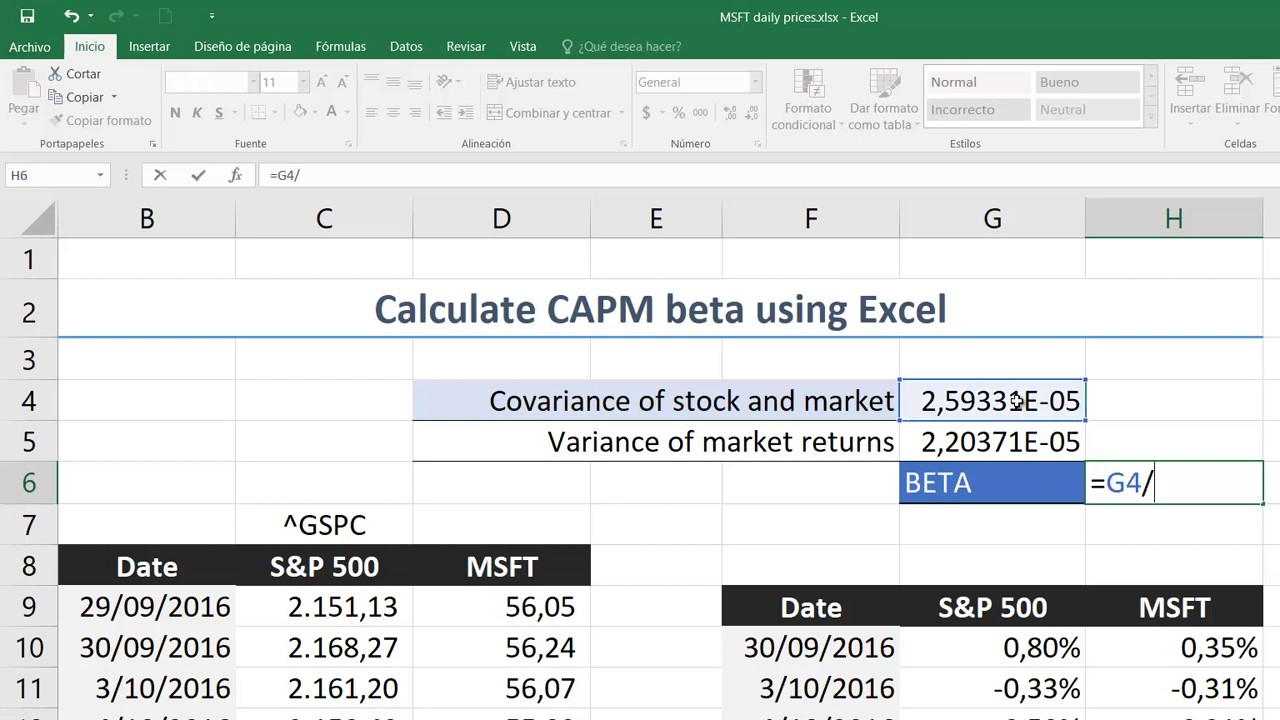
pyautogui.click(1024, 441)
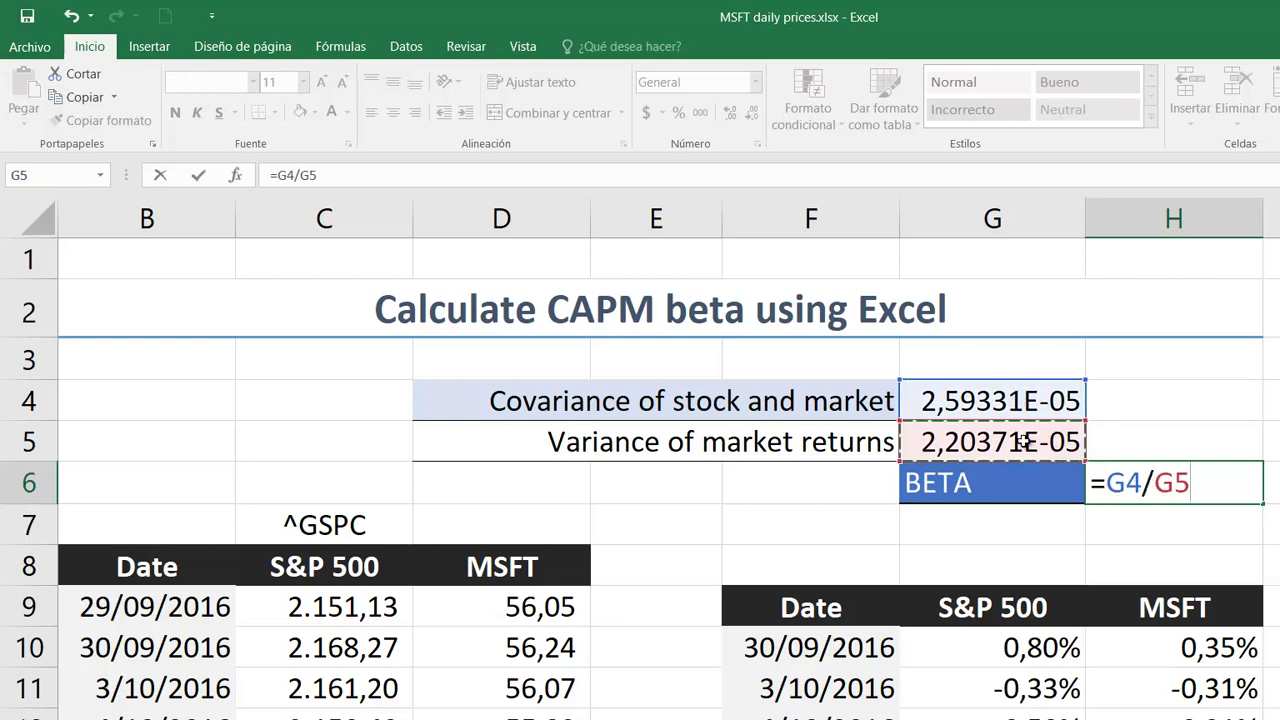
pyautogui.press('Return')
pyautogui.click(1183, 467)
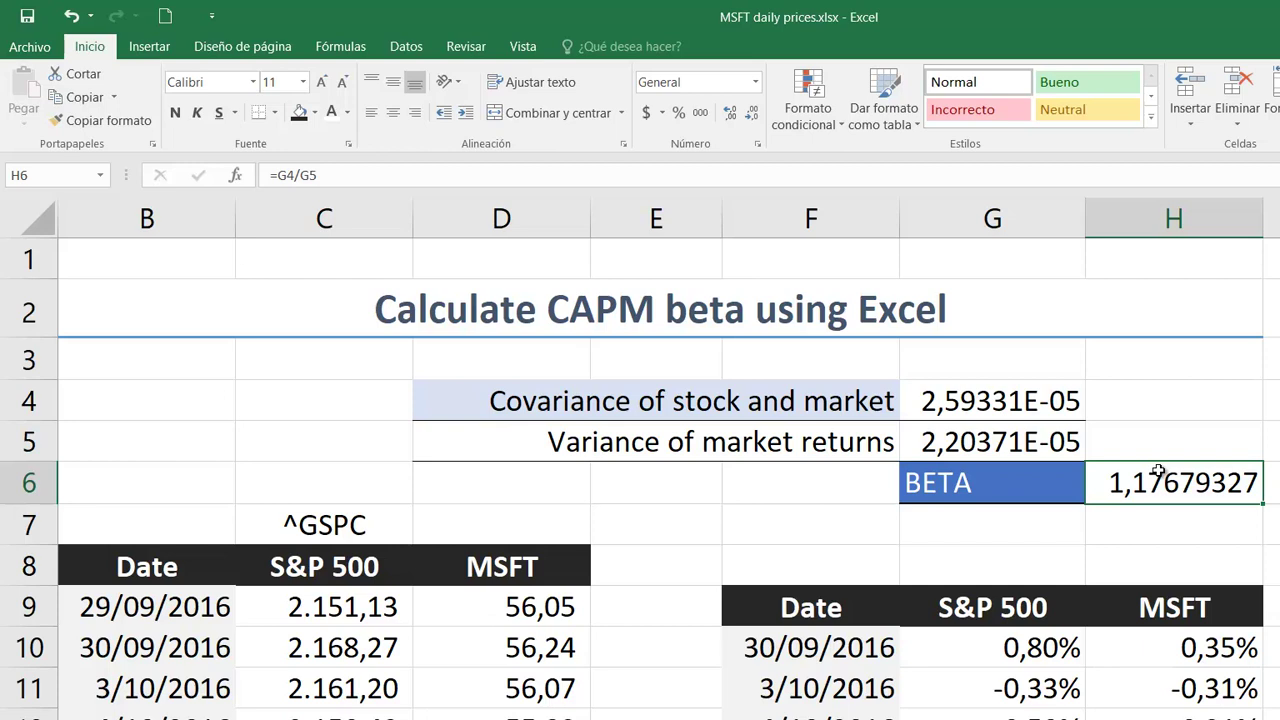
# Step: Insert a markers-only scatter chart of the S&P 500 and MSFT returns, including their headers, and move it clear of the price table
pyautogui.click(1021, 606)
pyautogui.hotkey('shift', 'Right')
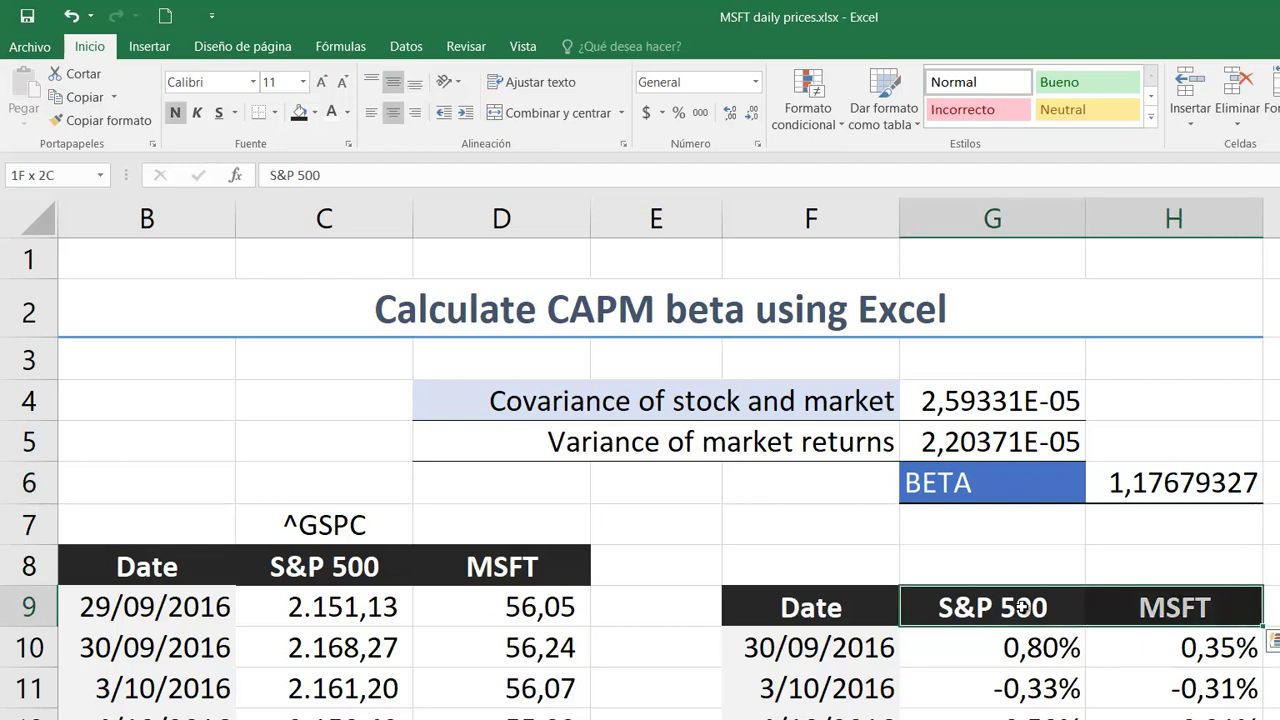
pyautogui.hotkey('ctrl', 'shift', 'Down')
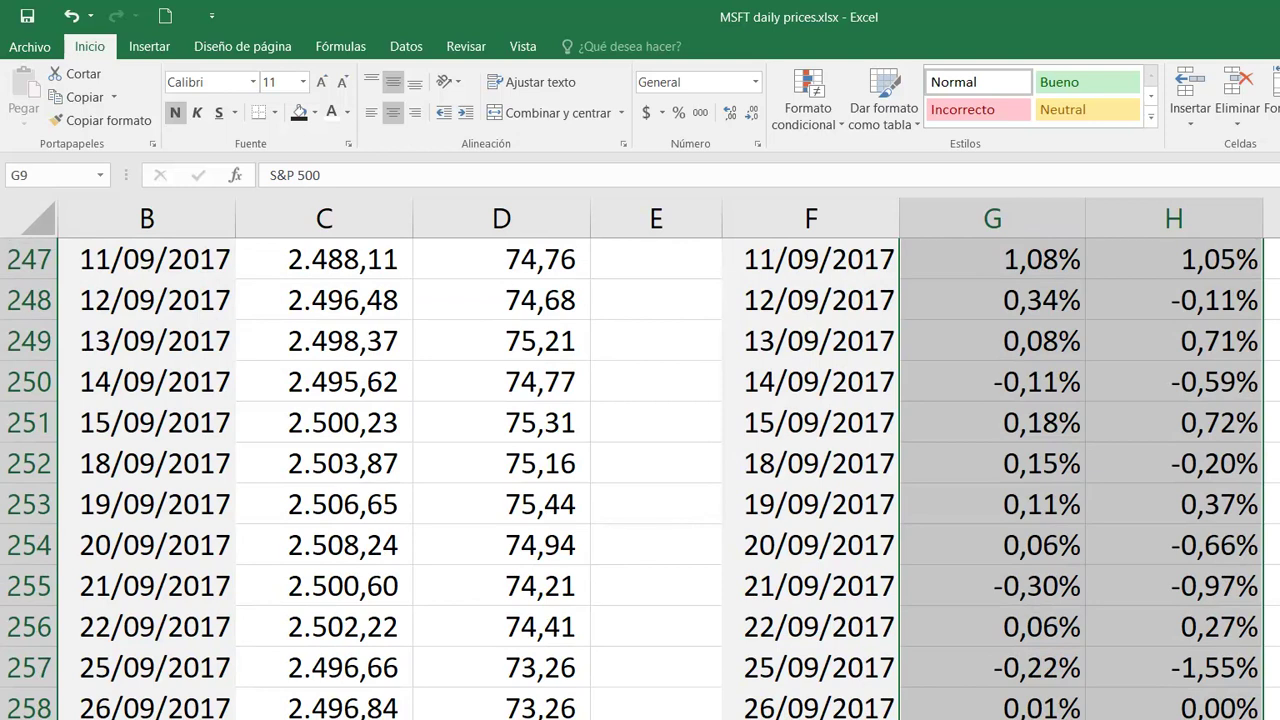
pyautogui.scroll(20, 640, 478)
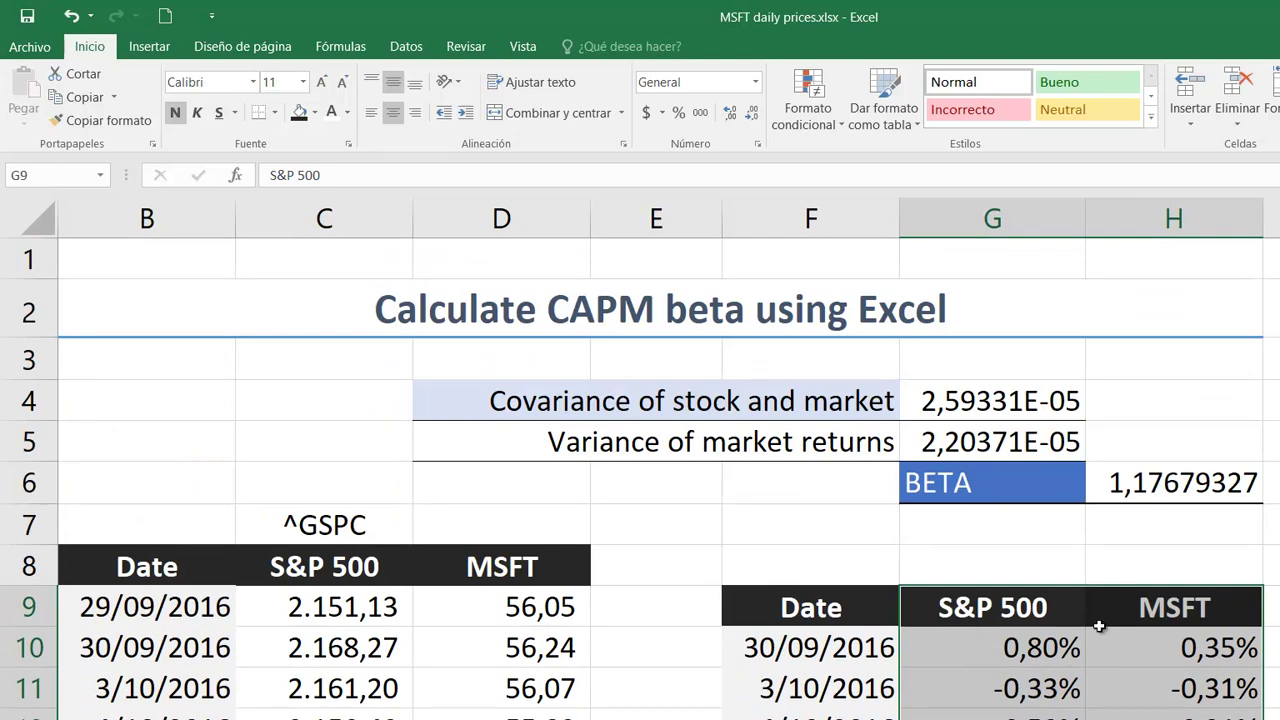
pyautogui.click(149, 47)
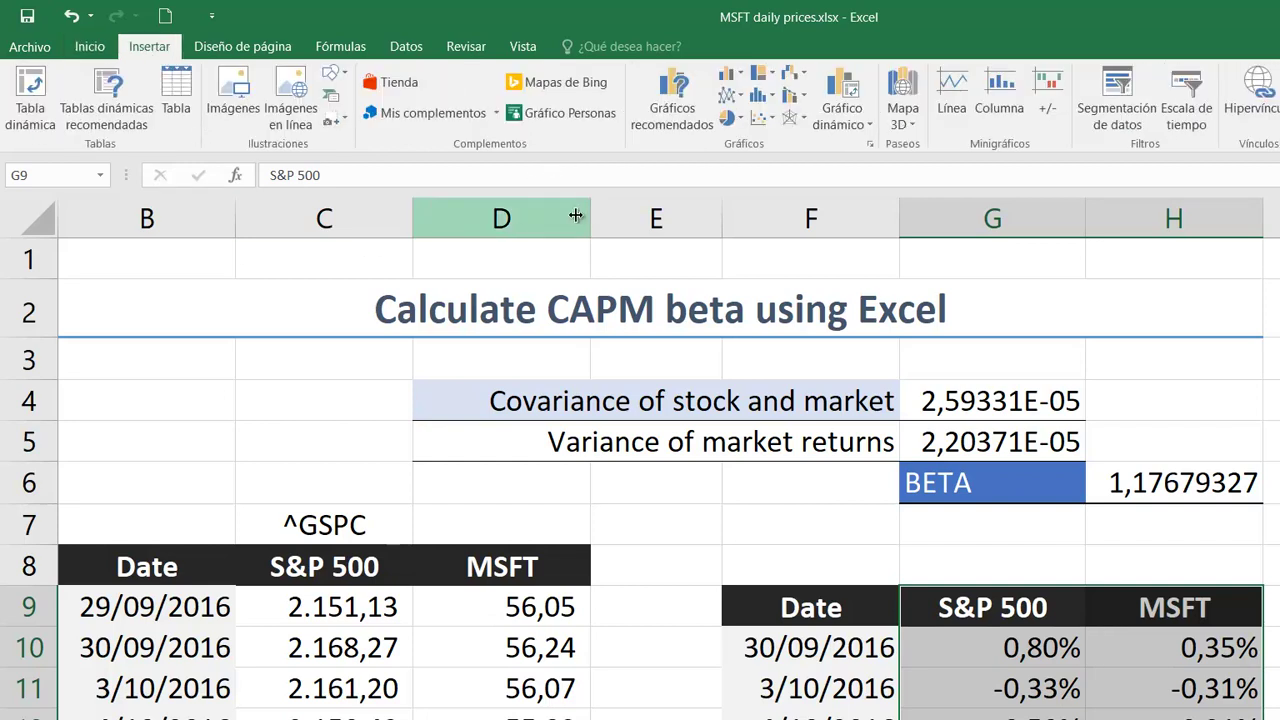
pyautogui.click(763, 117)
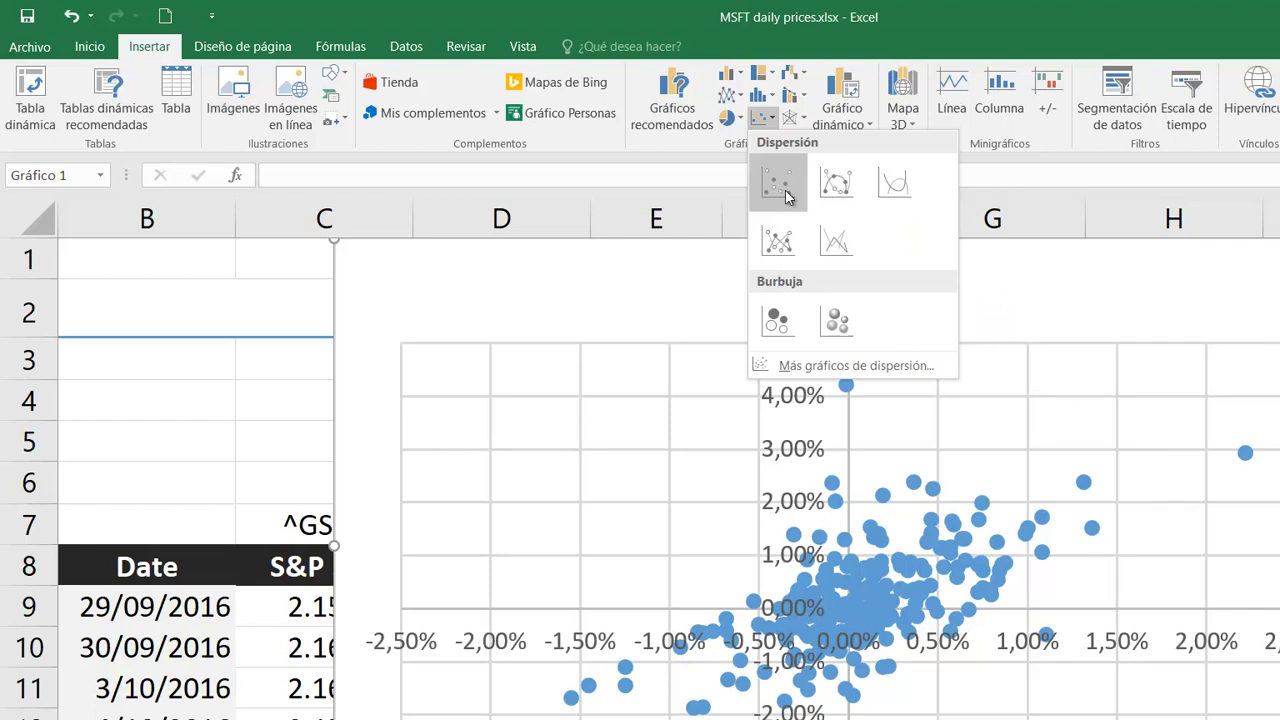
pyautogui.click(784, 194)
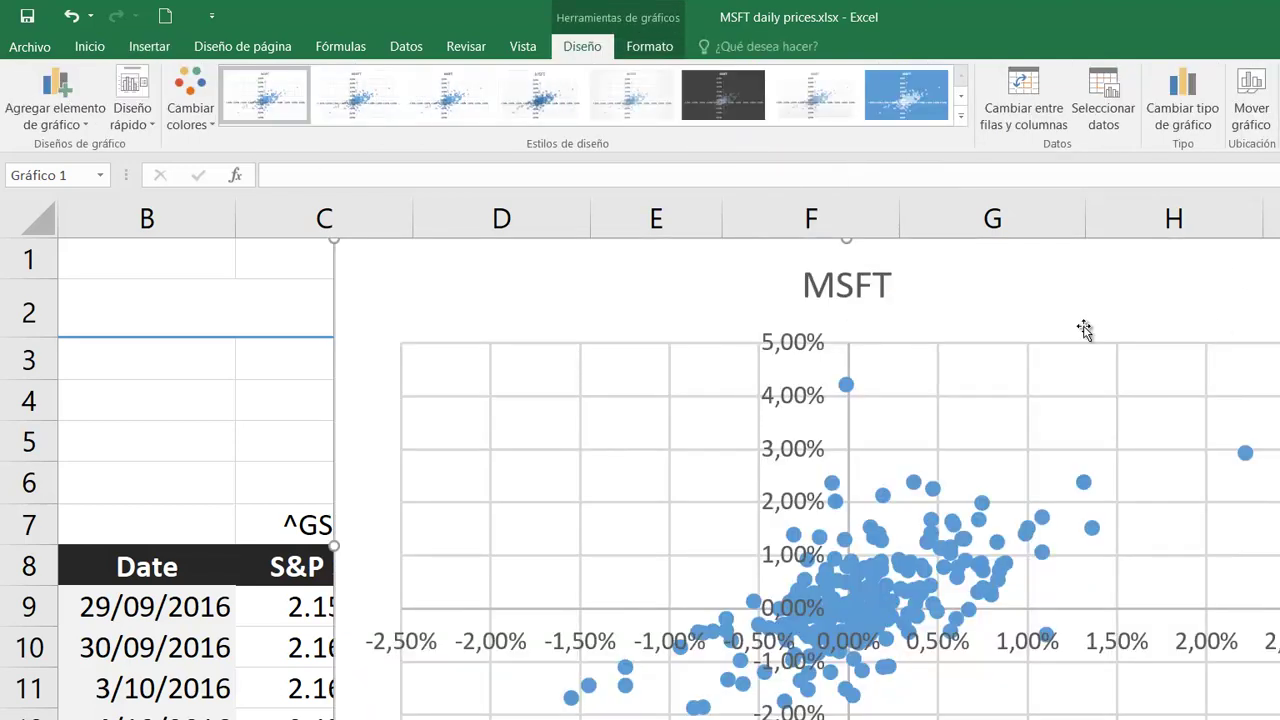
pyautogui.keyDown('ctrl'); pyautogui.scroll(-3, 1027, 325); pyautogui.keyUp('ctrl')
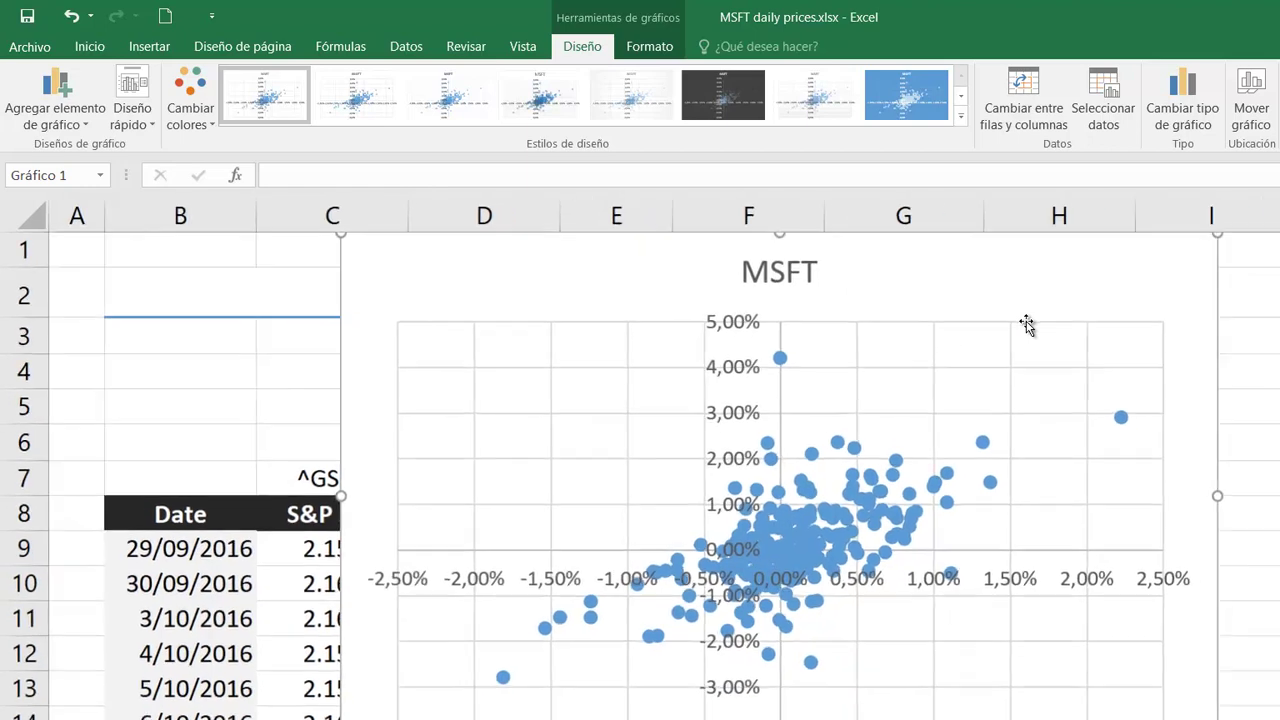
pyautogui.moveTo(1103, 266); pyautogui.dragTo(1279, 303)
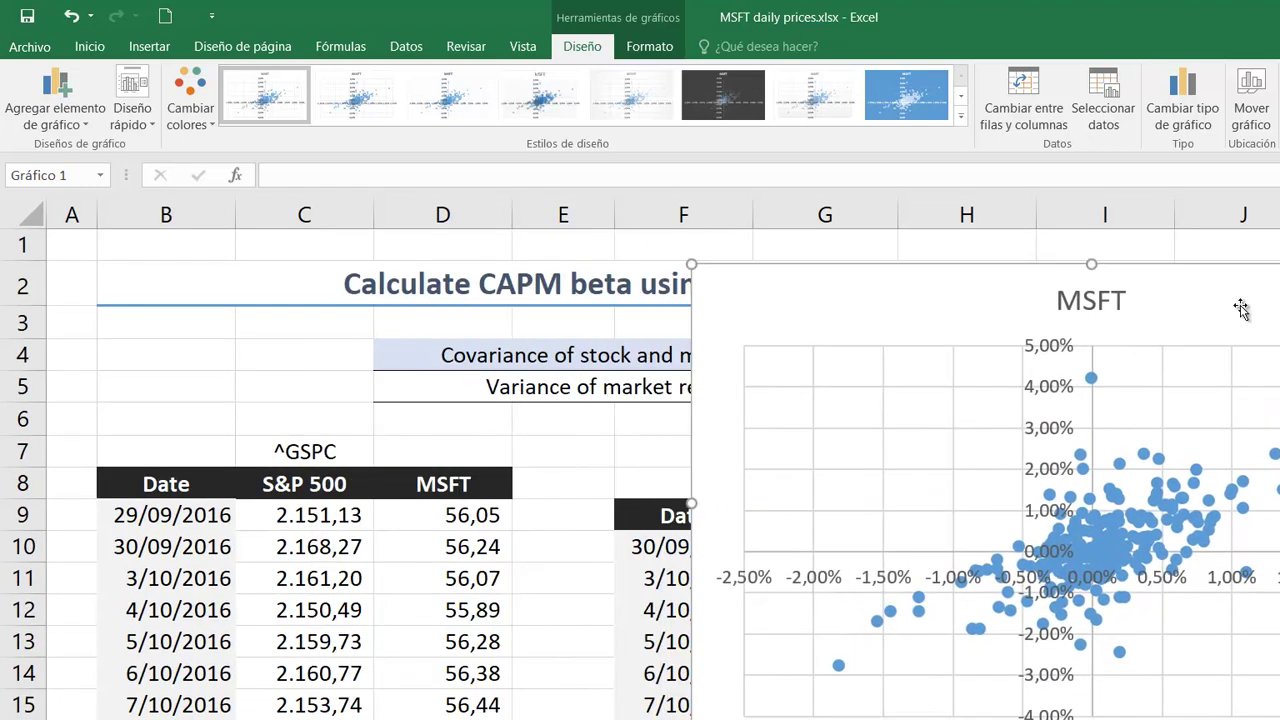
# Step: Move the scatter chart below the beta calculation and inspect the data points with the highest and lowest S&P 500 returns
pyautogui.moveTo(722, 275); pyautogui.dragTo(538, 497)
pyautogui.scroll(-2, 657, 394)
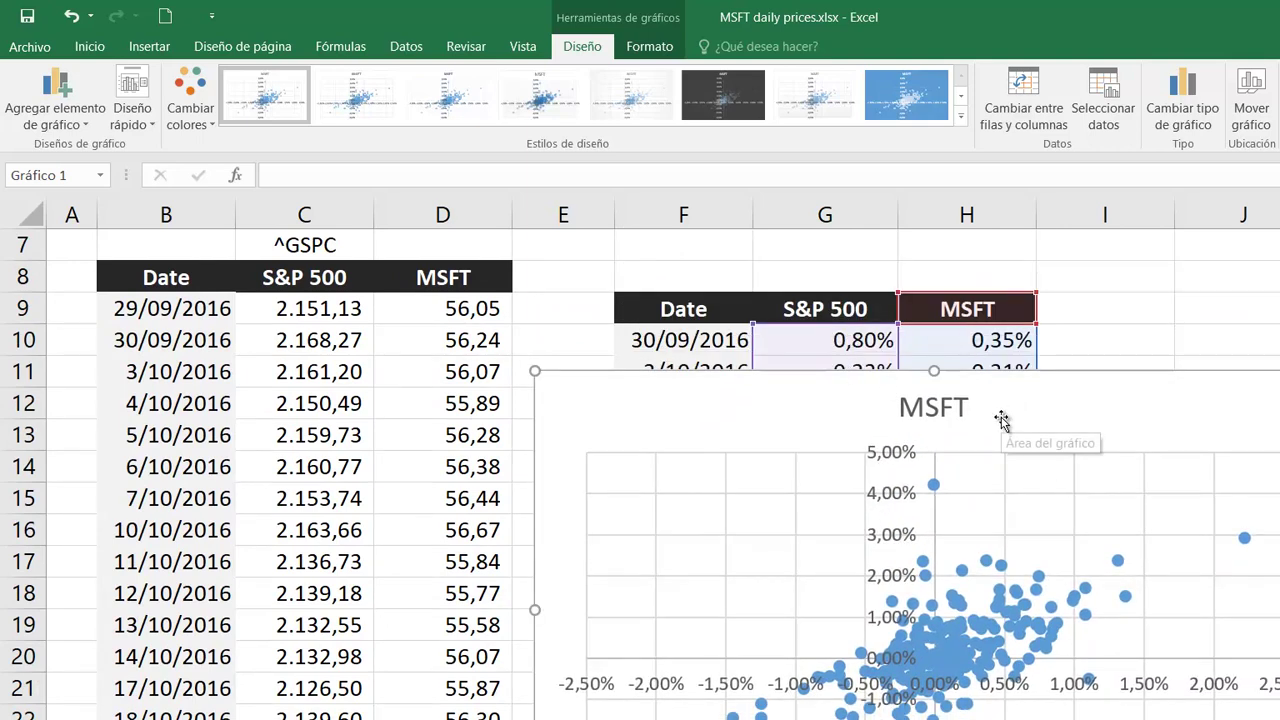
pyautogui.click(1244, 539)
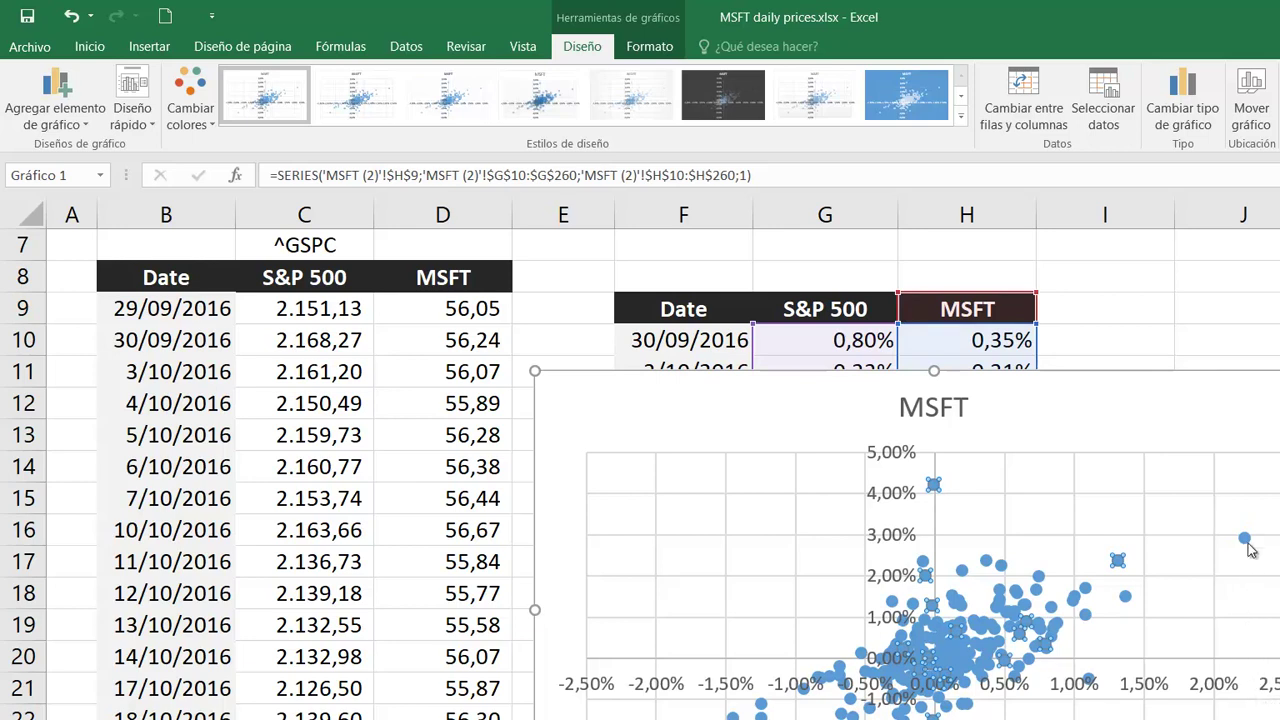
pyautogui.moveTo(1248, 543)
pyautogui.scroll(-1, 992, 585)
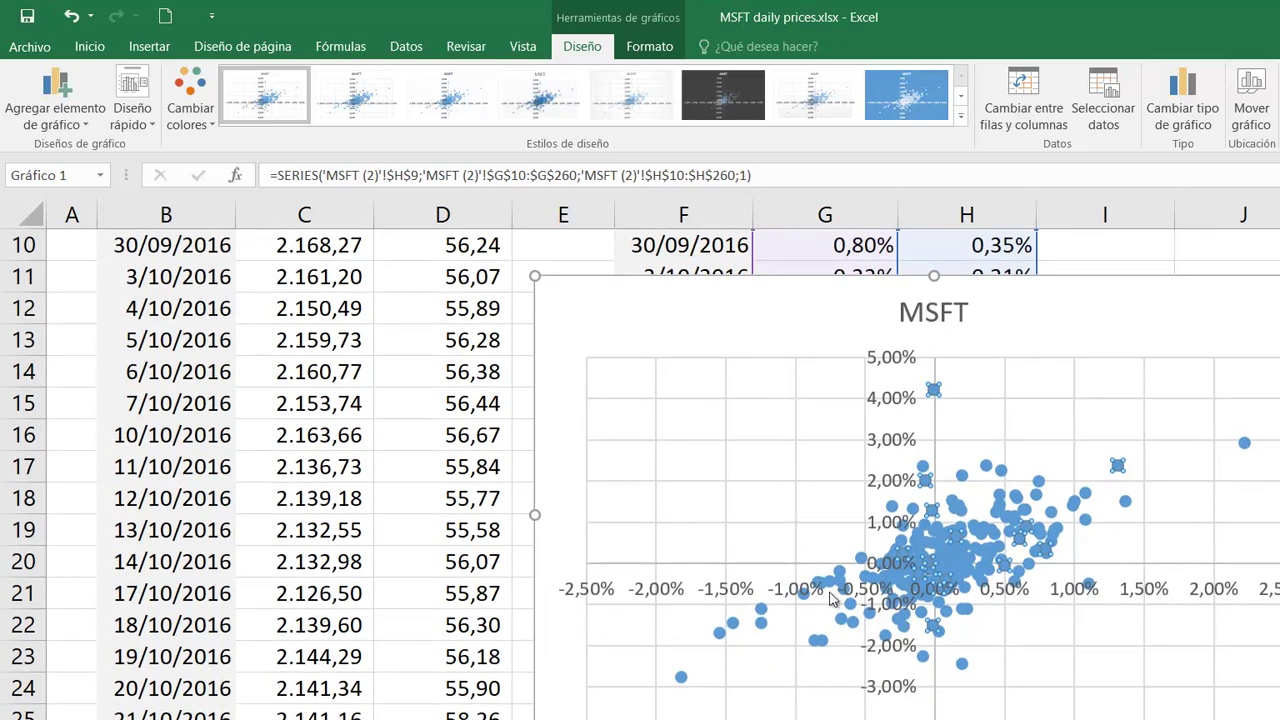
pyautogui.click(681, 679)
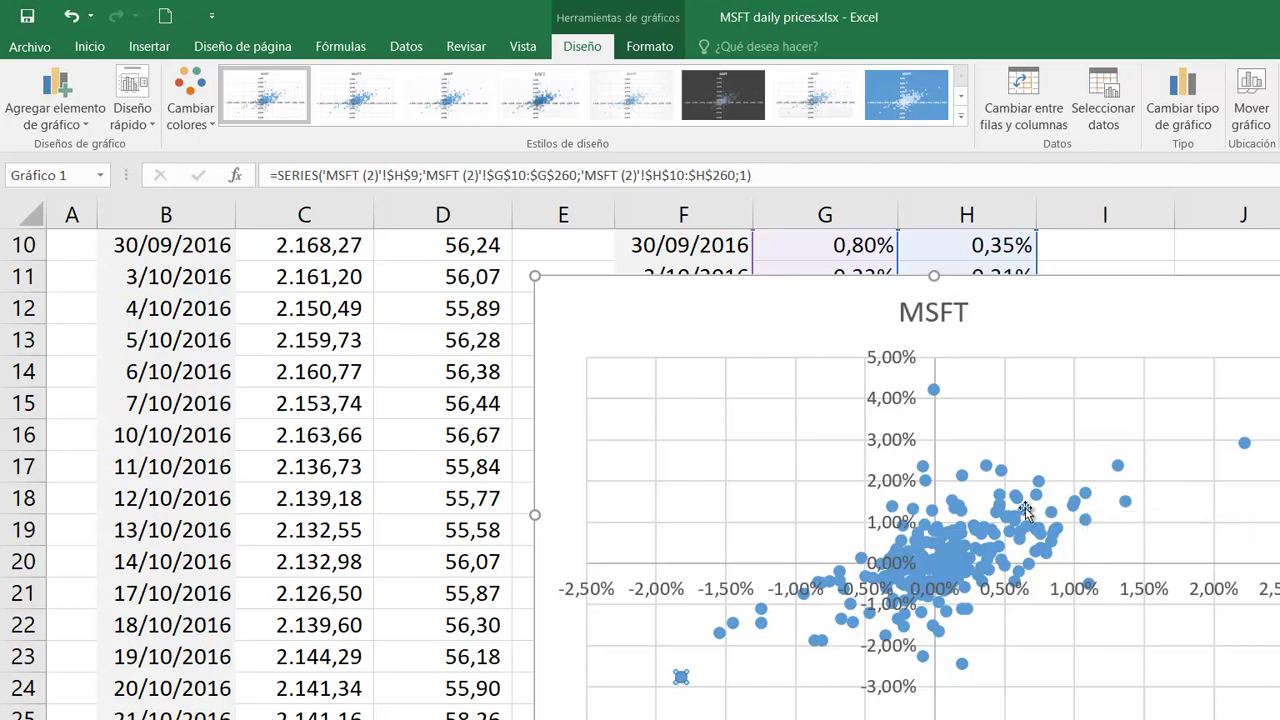
# Step: Add a linear trendline to the MSFT series and display its equation on the chart
pyautogui.moveTo(990, 537)
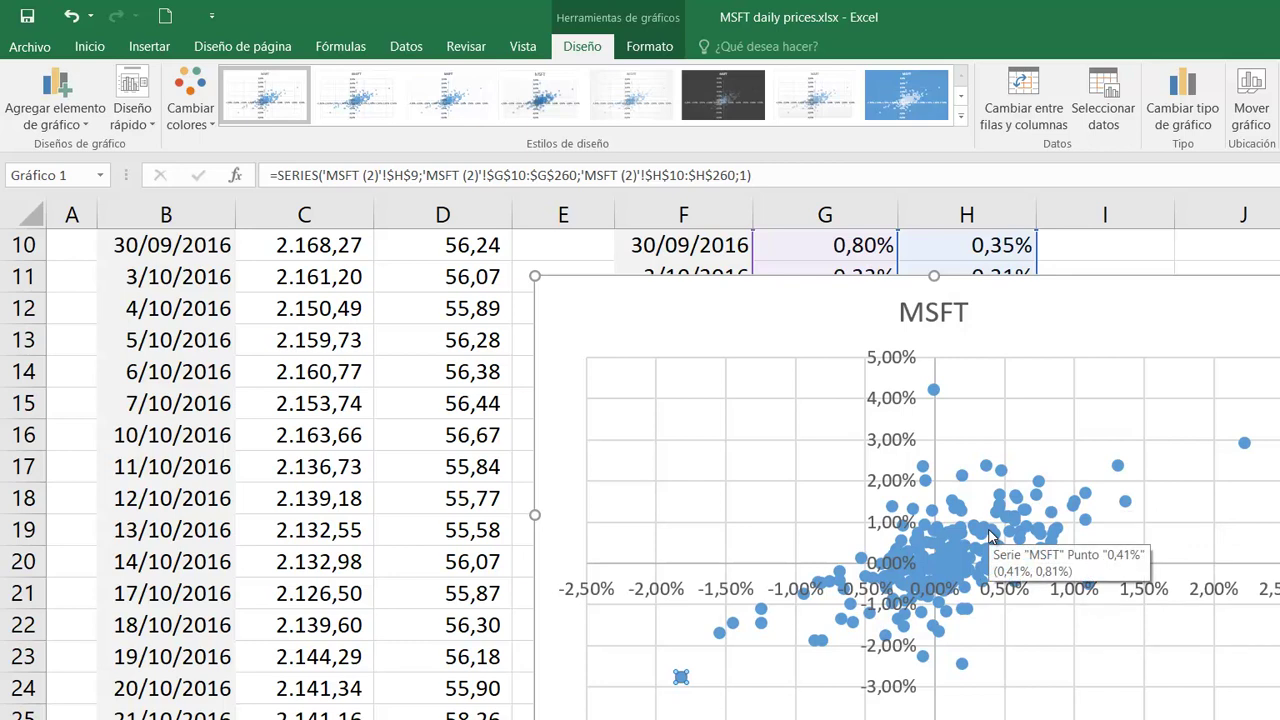
pyautogui.rightClick(990, 537)
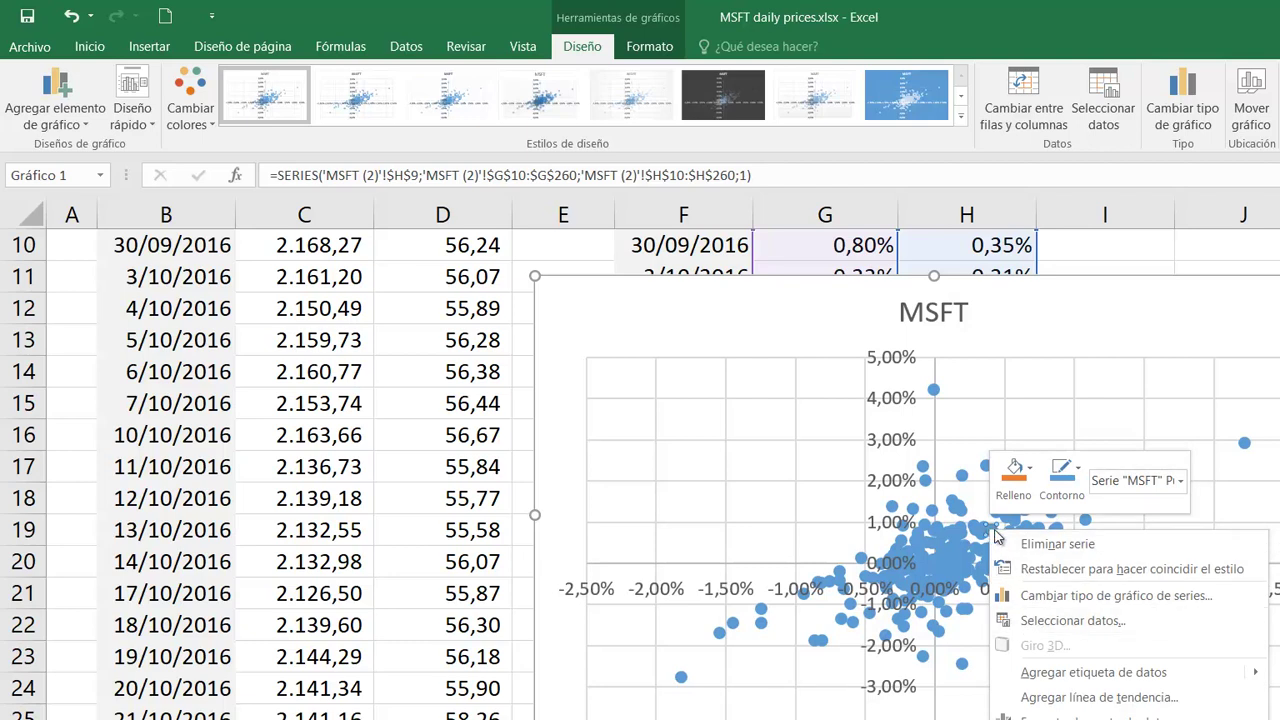
pyautogui.click(1087, 700)
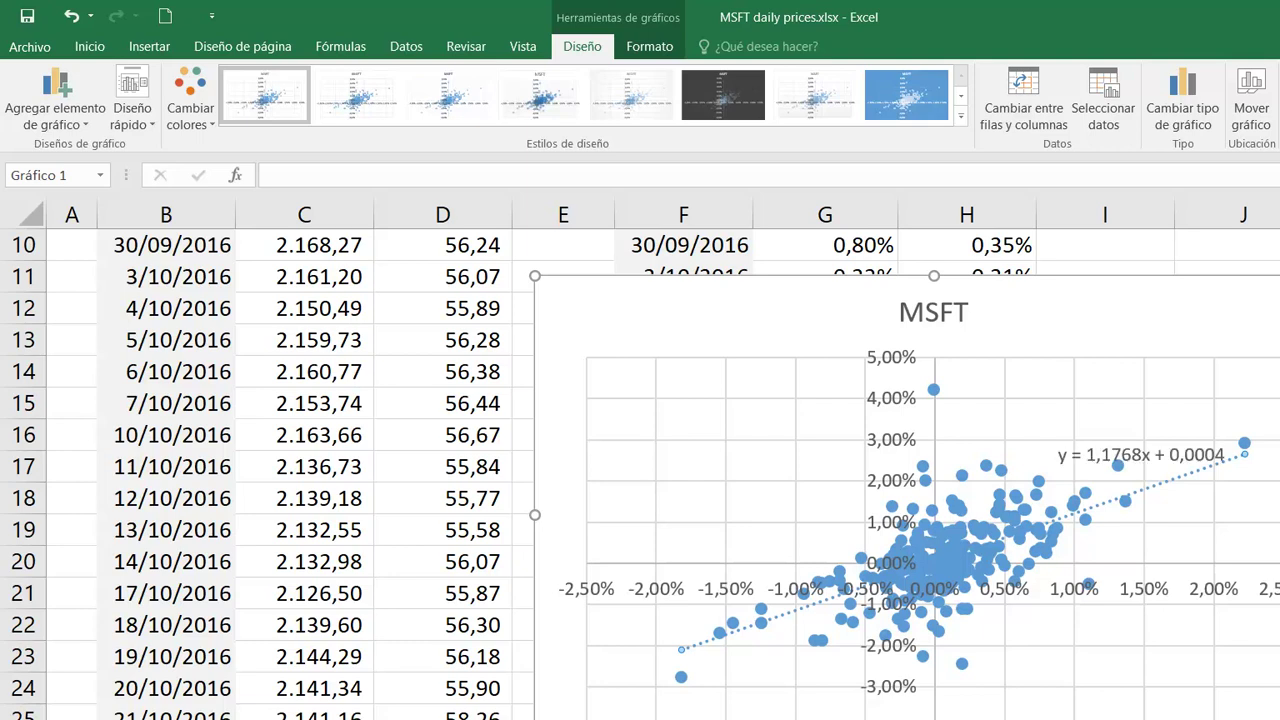
# Step: Place the trendline equation above the plot area, clear of the points, and move the chart just below the BETA row, clear of the price table
pyautogui.click(1188, 462)
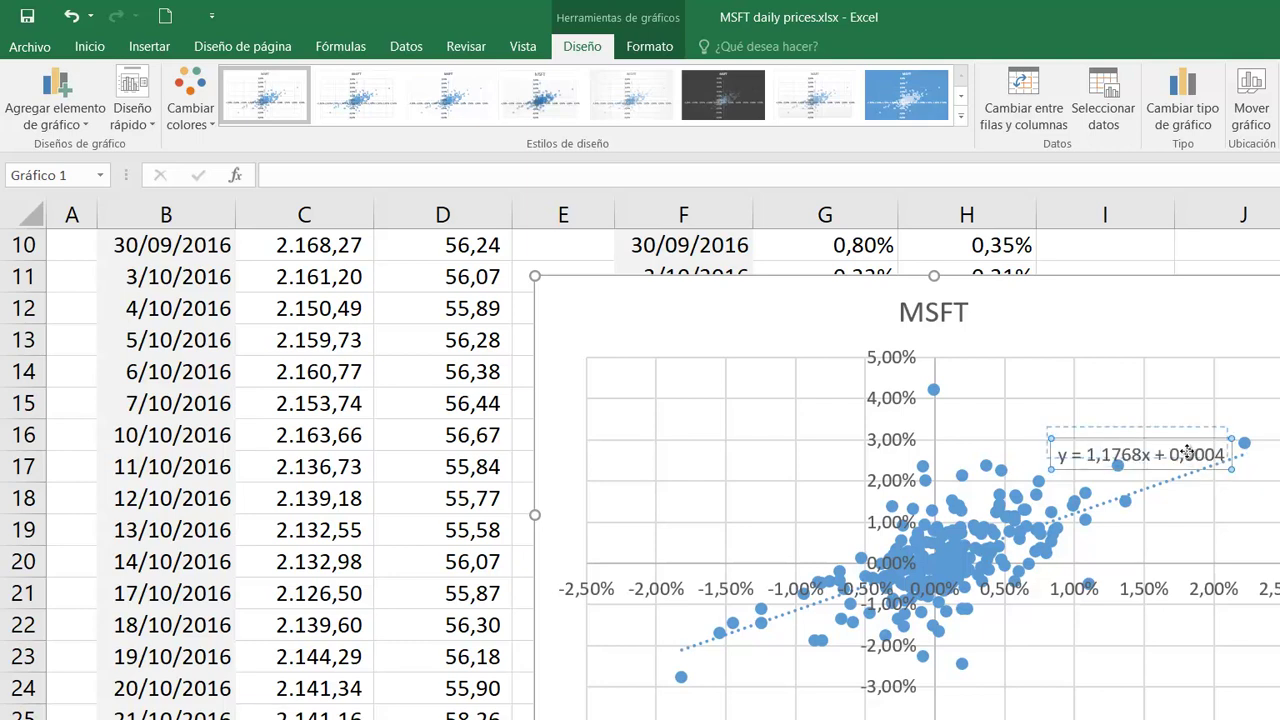
pyautogui.moveTo(1177, 458); pyautogui.dragTo(1155, 400)
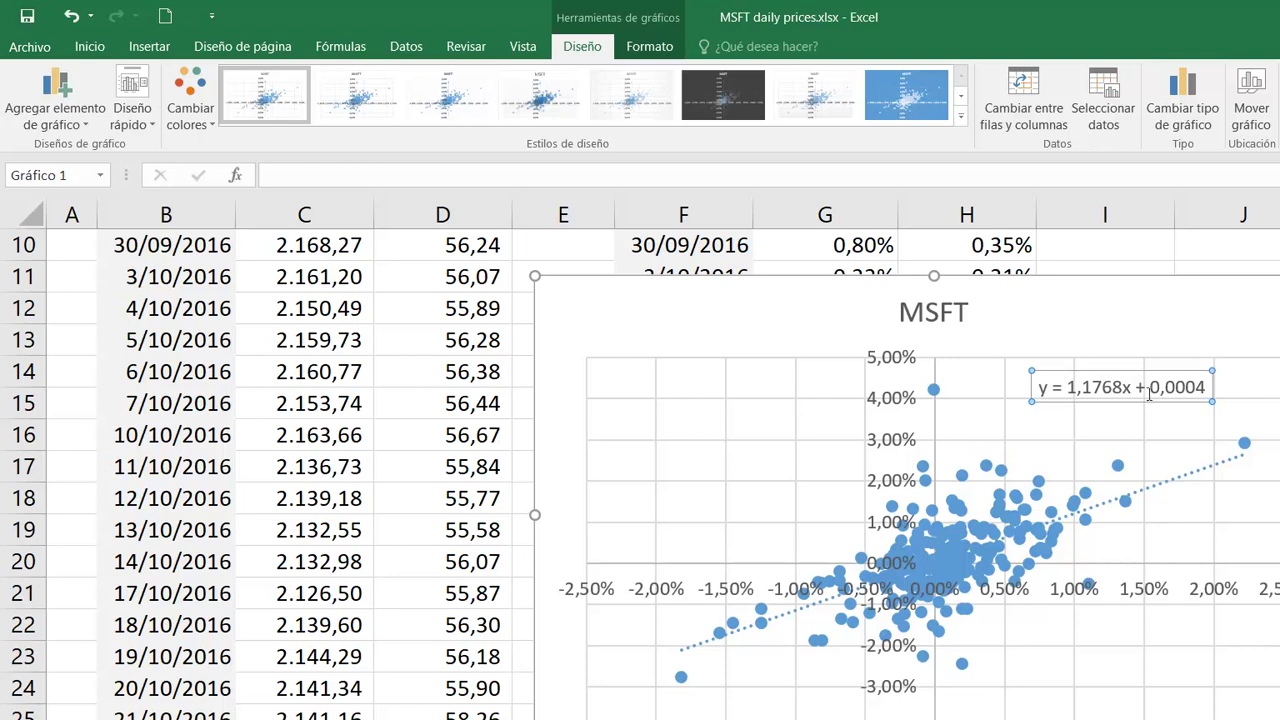
pyautogui.moveTo(1154, 394); pyautogui.dragTo(1160, 361)
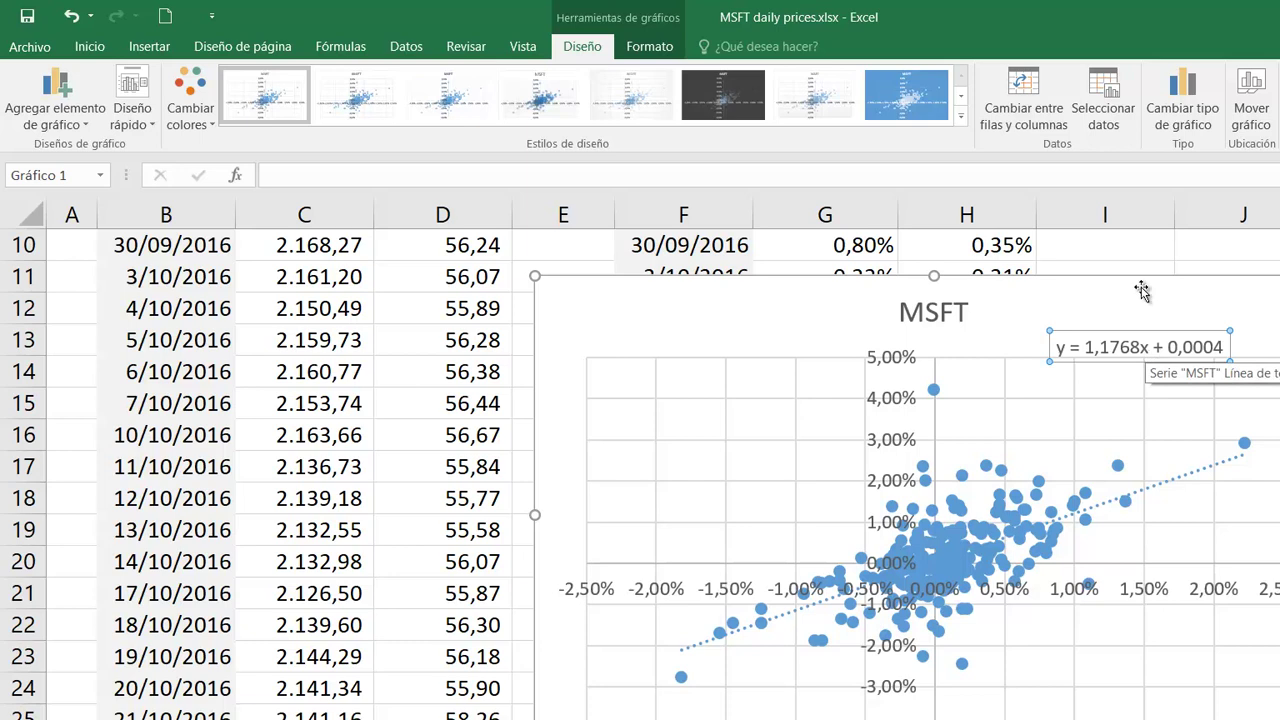
pyautogui.scroll(3, 1142, 291)
pyautogui.moveTo(1200, 578); pyautogui.dragTo(1279, 474)
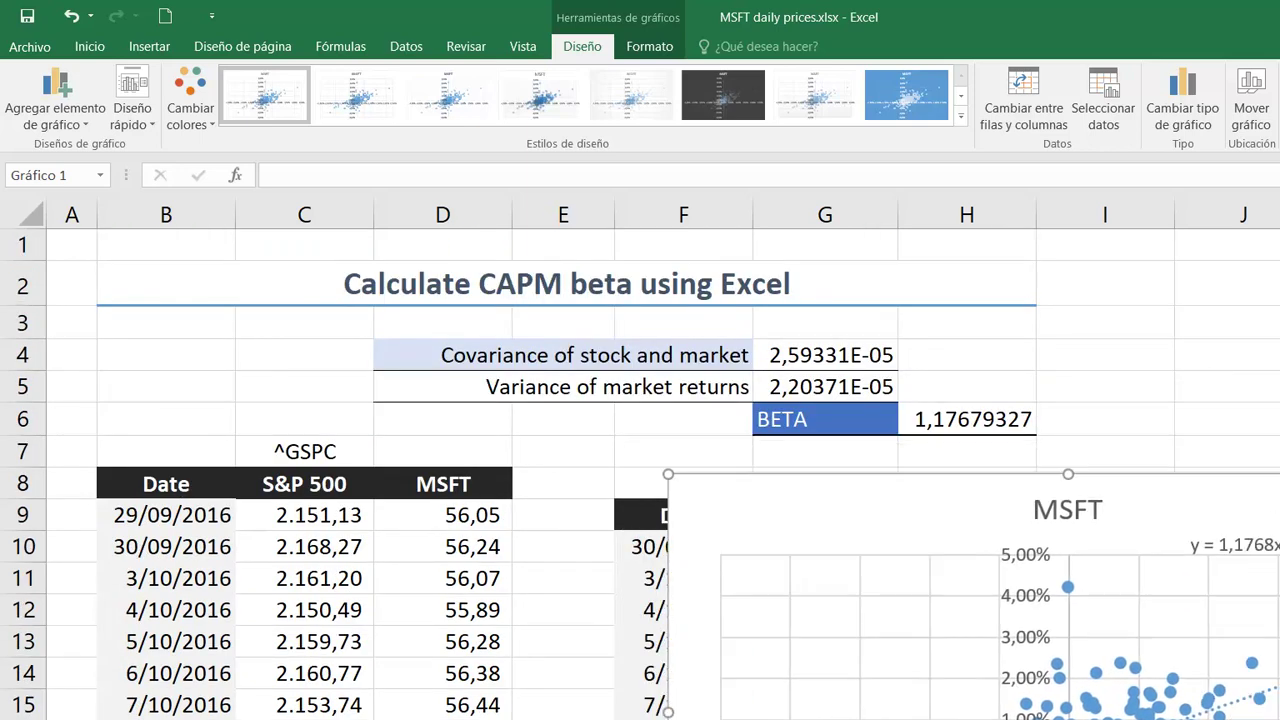